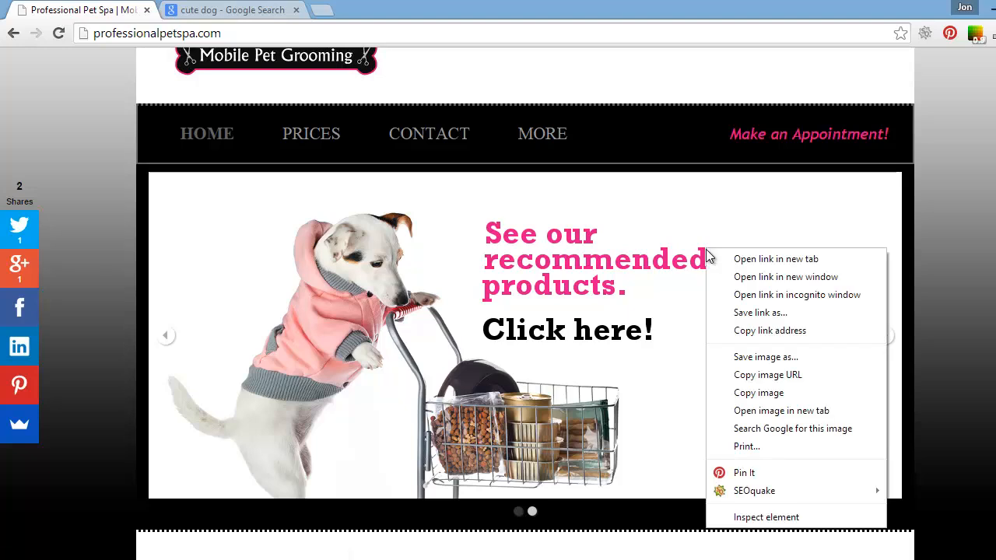
Open the home page's recommended-products slider image in its own tab to get its dimensions, and switch to GIMP
{"action": "left_click", "coordinate": [770, 411]}
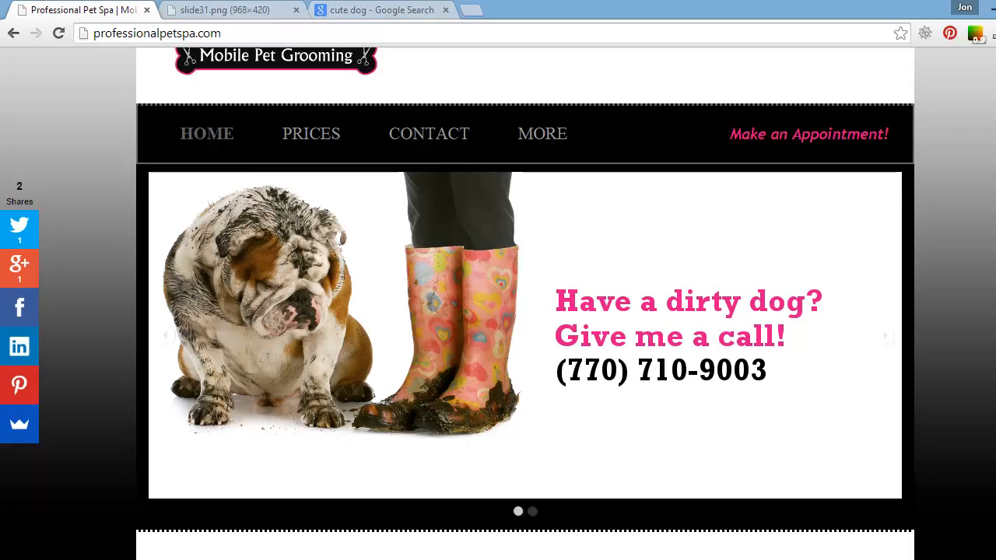
{"action": "mouse_move", "coordinate": [351, 557]}
{"action": "left_click", "coordinate": [350, 491]}
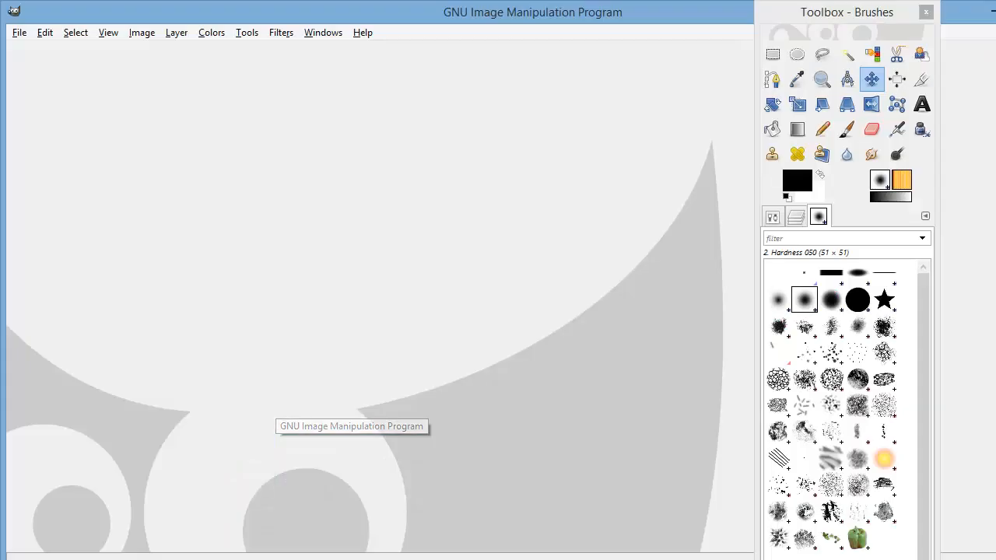
Create a new 968 × 420 px RGB image filled with white, and move the toolbox off the canvas
{"action": "left_click", "coordinate": [19, 32]}
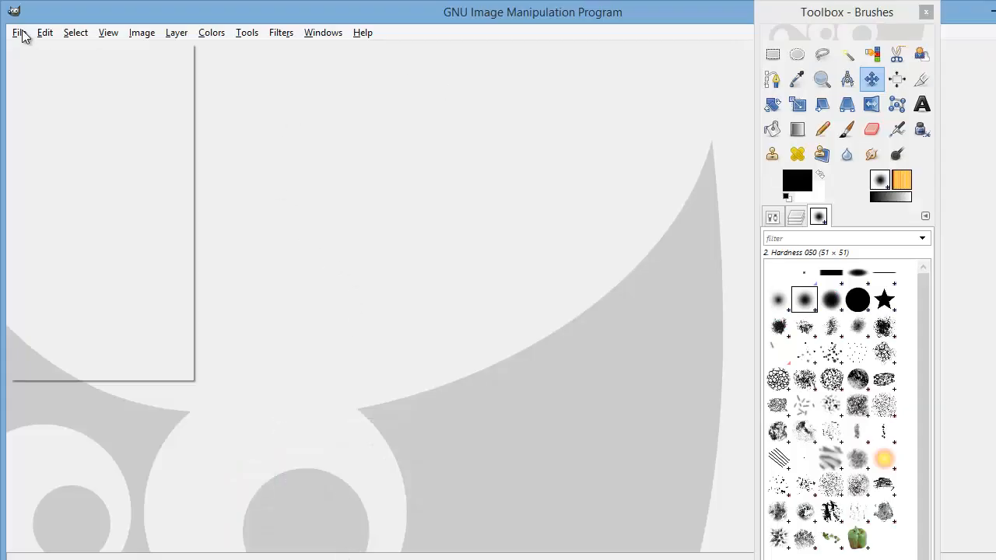
{"action": "left_click", "coordinate": [31, 50]}
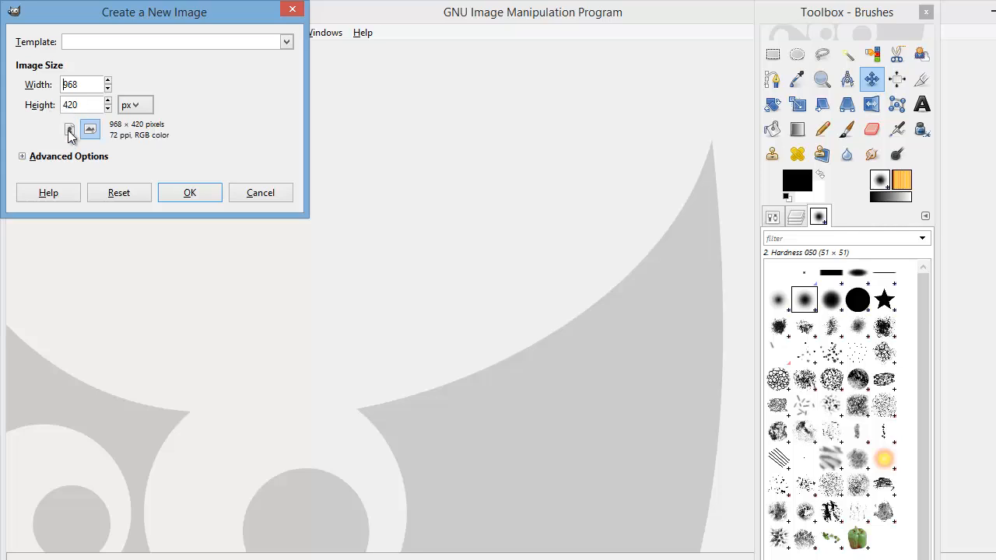
{"action": "left_click", "coordinate": [23, 156]}
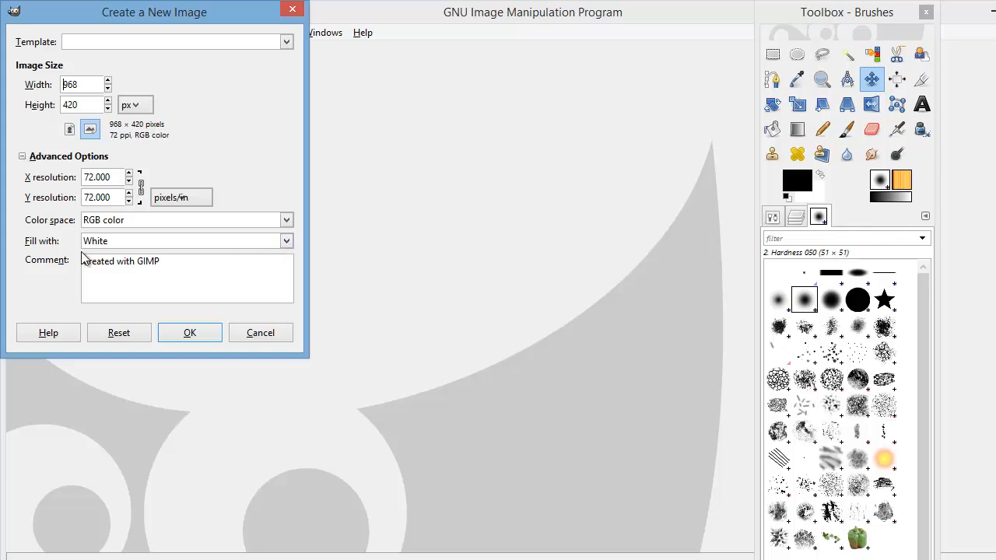
{"action": "left_click", "coordinate": [285, 242]}
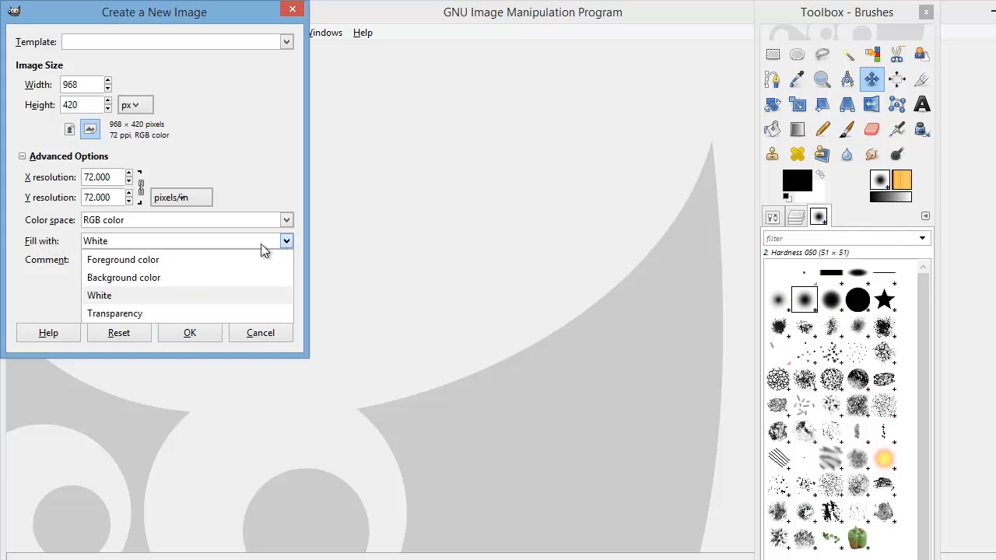
{"action": "left_click", "coordinate": [137, 297]}
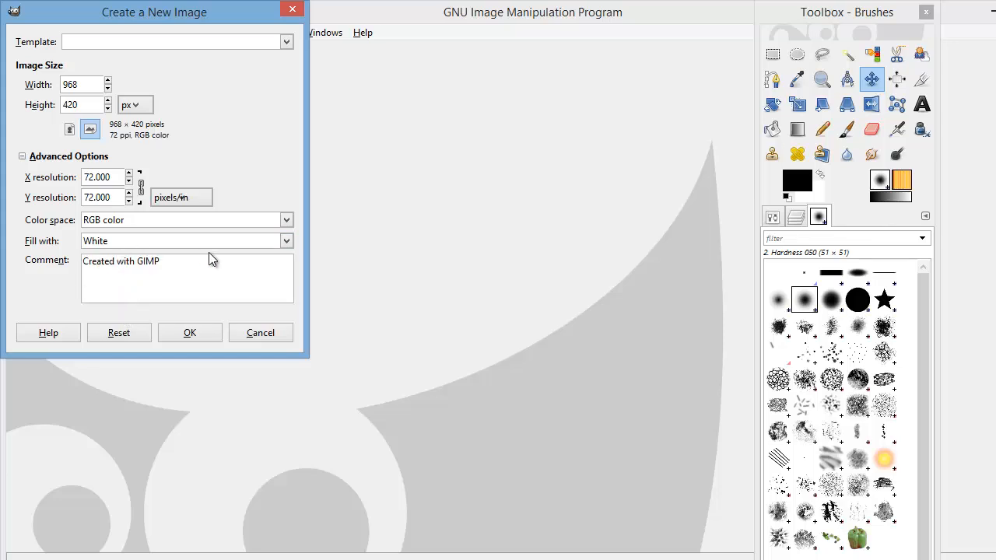
{"action": "left_click", "coordinate": [195, 332]}
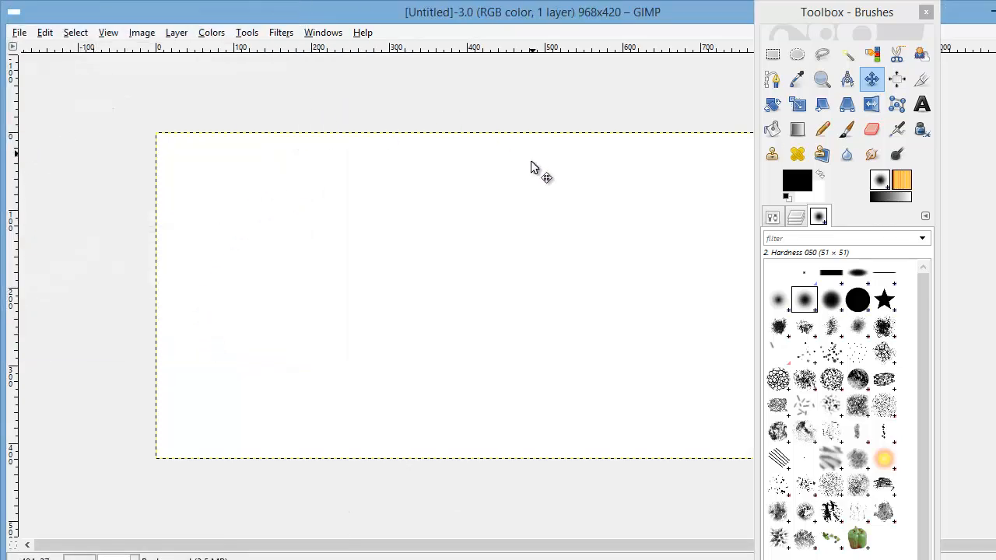
{"action": "mouse_move", "coordinate": [773, 18]}
{"action": "left_mouse_down"}
{"action": "mouse_move", "coordinate": [890, 54]}
{"action": "mouse_move", "coordinate": [866, 150]}
{"action": "mouse_move", "coordinate": [912, 110]}
{"action": "mouse_move", "coordinate": [923, 121]}
{"action": "mouse_move", "coordinate": [922, 102]}
{"action": "mouse_move", "coordinate": [808, 68]}
{"action": "mouse_move", "coordinate": [819, 68]}
{"action": "mouse_move", "coordinate": [853, 172]}
{"action": "left_mouse_up"}
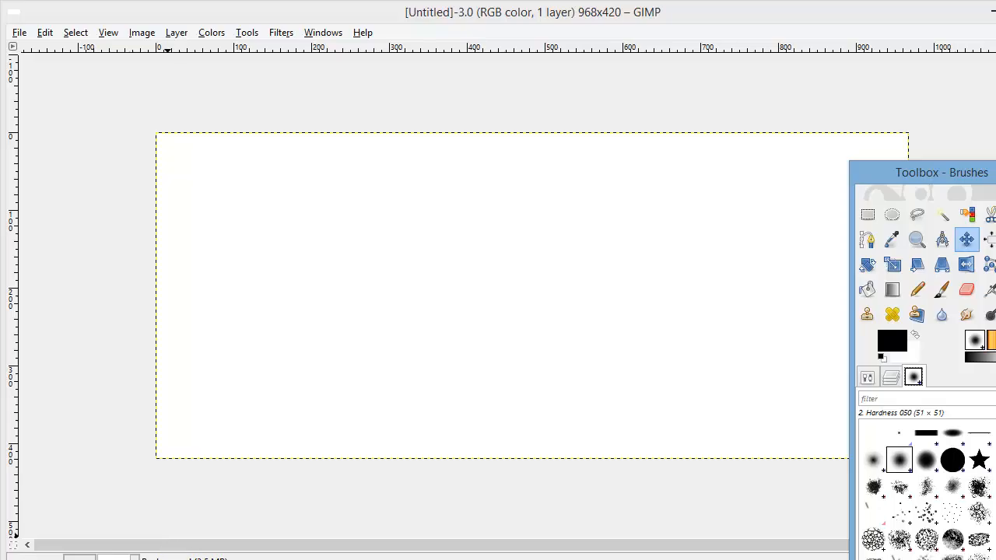
Switch to the cute dog image search in Chrome and copy the large white puppy picture
{"action": "left_click", "coordinate": [166, 559]}
{"action": "left_click", "coordinate": [372, 13]}
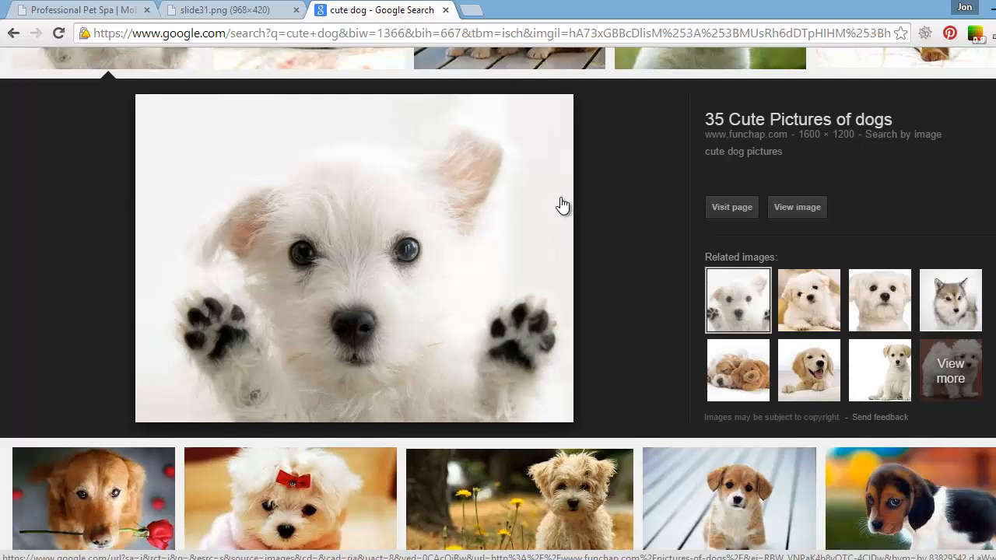
{"action": "right_click", "coordinate": [316, 227]}
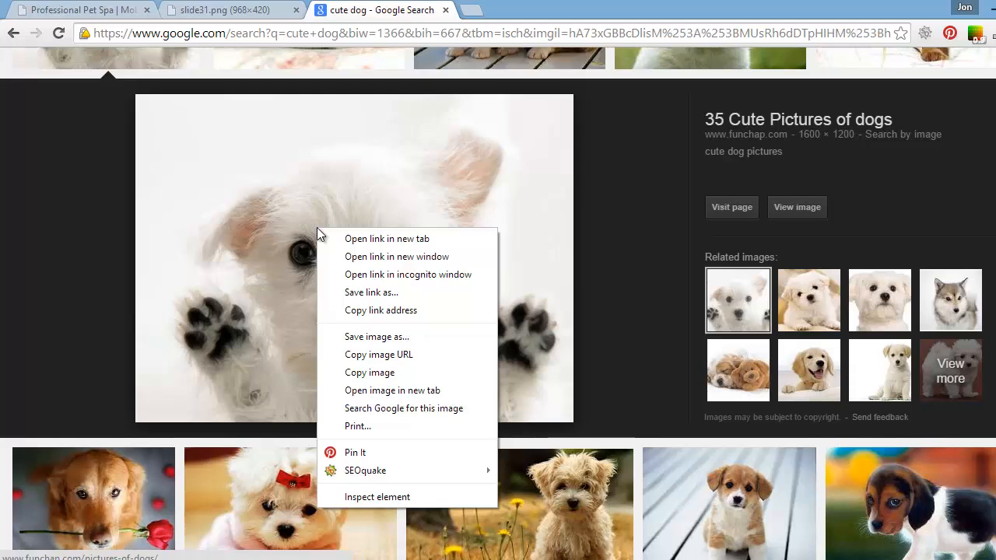
{"action": "left_click", "coordinate": [370, 373]}
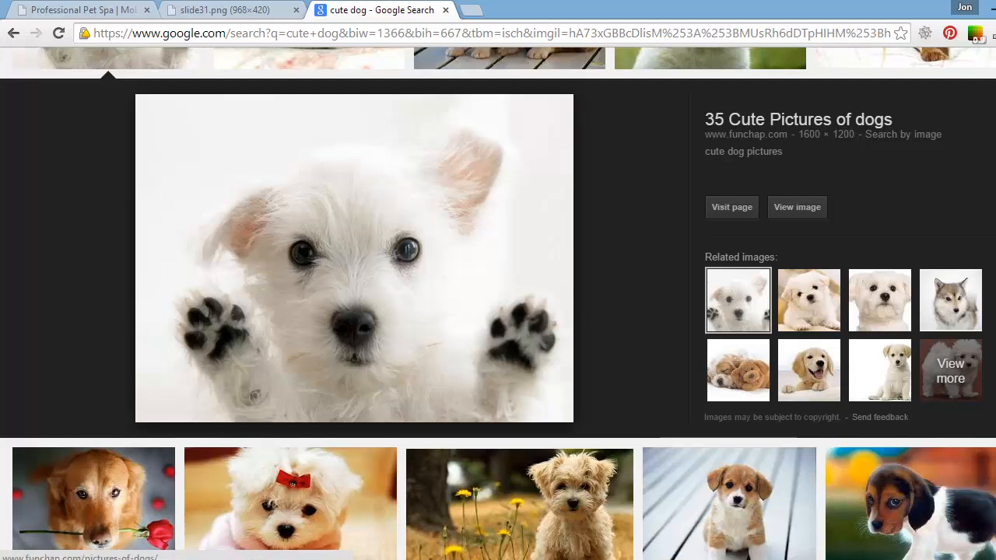
Paste the copied puppy picture as a new layer in the GIMP image and move it so both eyes lie within the canvas
{"action": "mouse_move", "coordinate": [352, 559]}
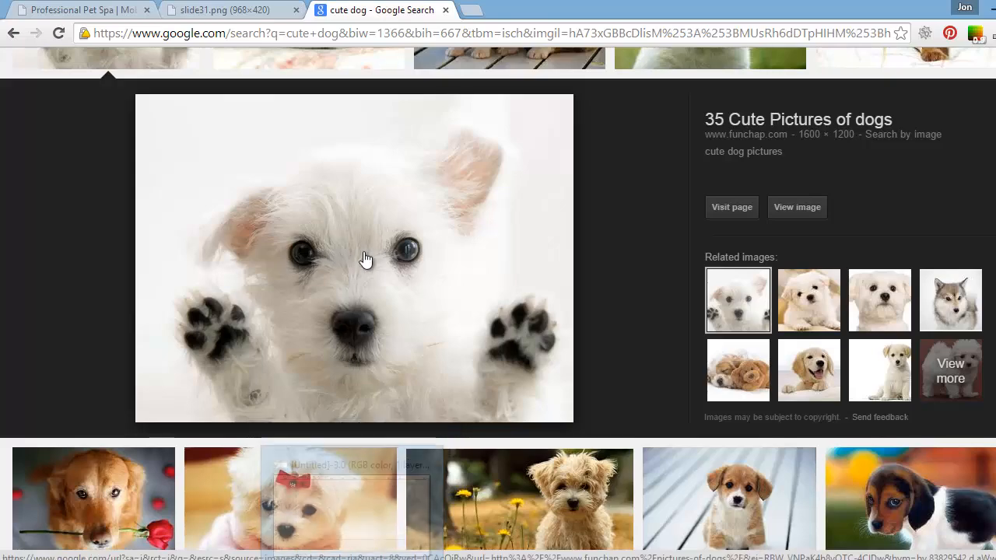
{"action": "left_click", "coordinate": [334, 533]}
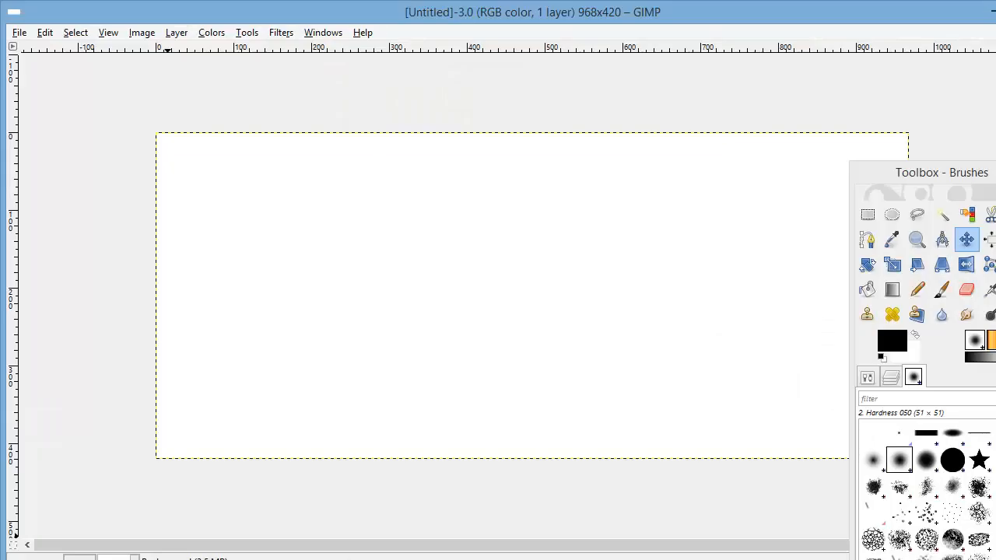
{"action": "left_click", "coordinate": [45, 33]}
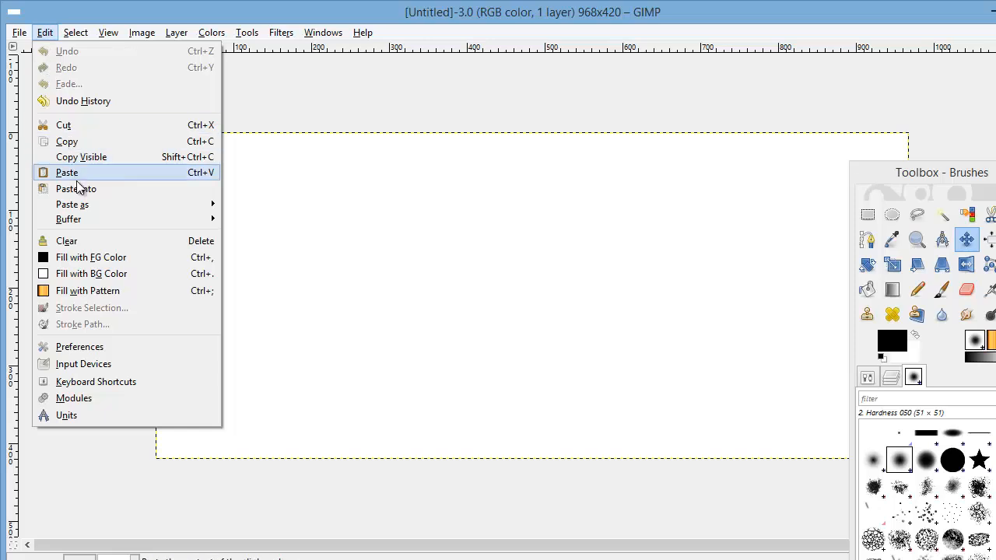
{"action": "mouse_move", "coordinate": [127, 209]}
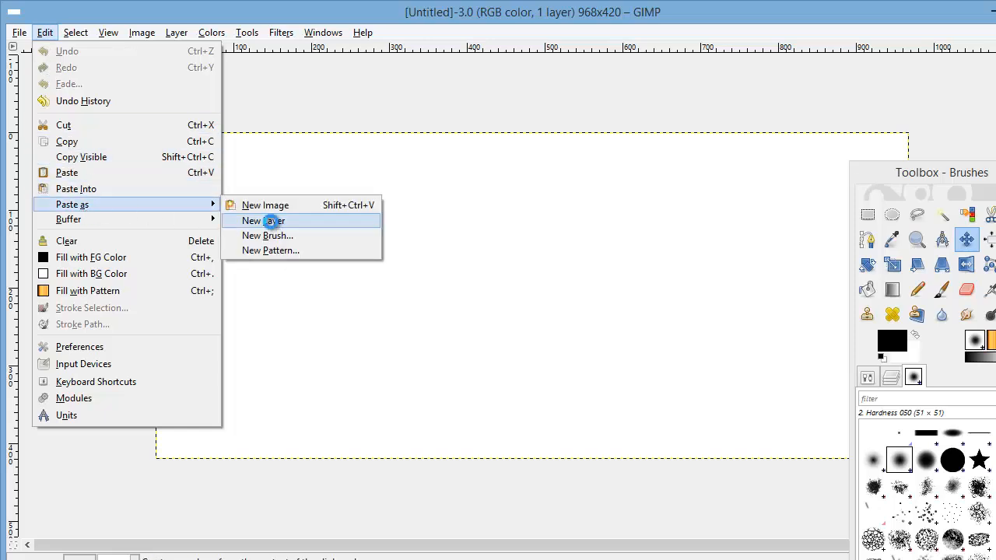
{"action": "left_click", "coordinate": [272, 221]}
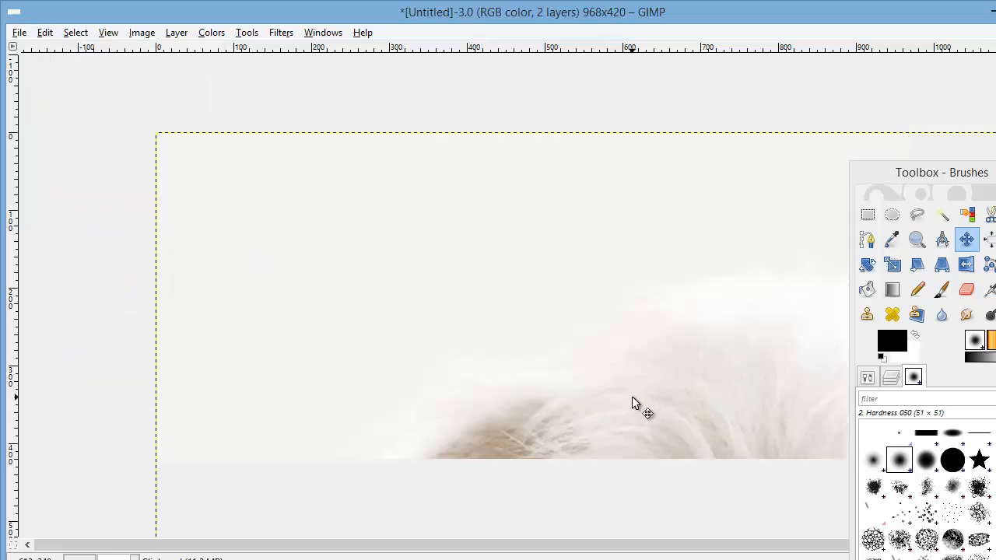
{"action": "left_click_drag", "start_coordinate": [632, 396], "coordinate": [489, 136]}
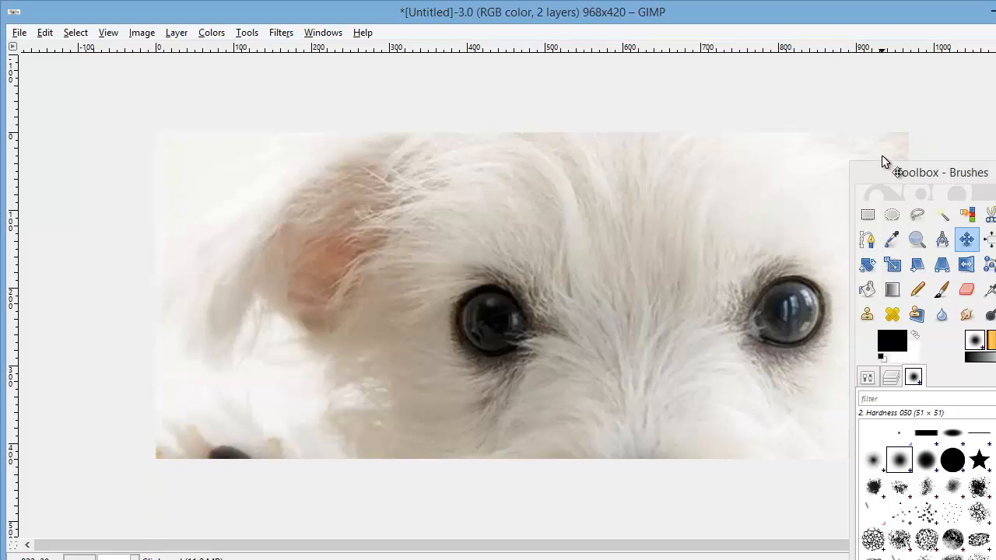
Bring the toolbox fully into view and display the image's layer list
{"action": "mouse_move", "coordinate": [883, 173]}
{"action": "left_mouse_down"}
{"action": "mouse_move", "coordinate": [927, 307]}
{"action": "mouse_move", "coordinate": [894, 272]}
{"action": "mouse_move", "coordinate": [860, 154]}
{"action": "mouse_move", "coordinate": [661, 50]}
{"action": "left_mouse_up"}
{"action": "left_click", "coordinate": [665, 257]}
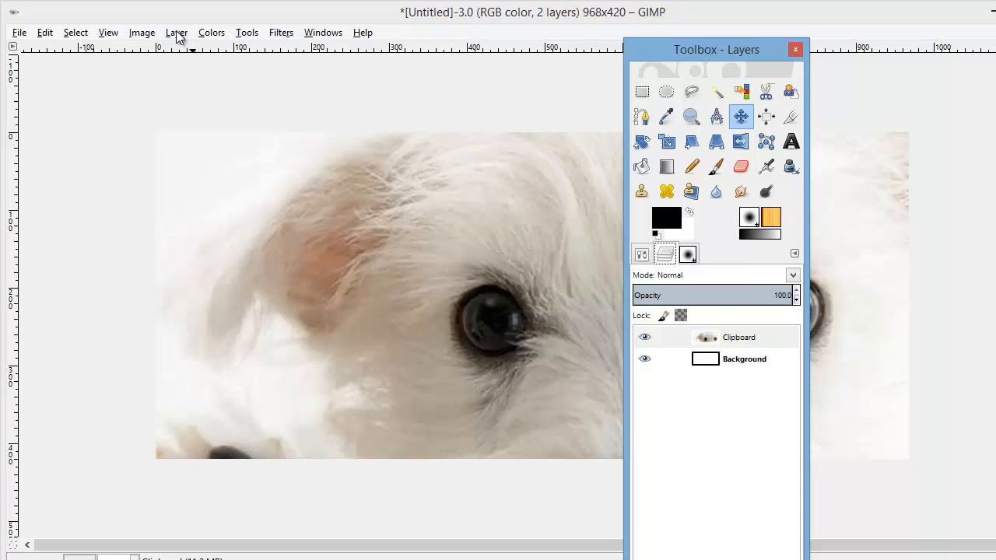
{"action": "left_click", "coordinate": [314, 34]}
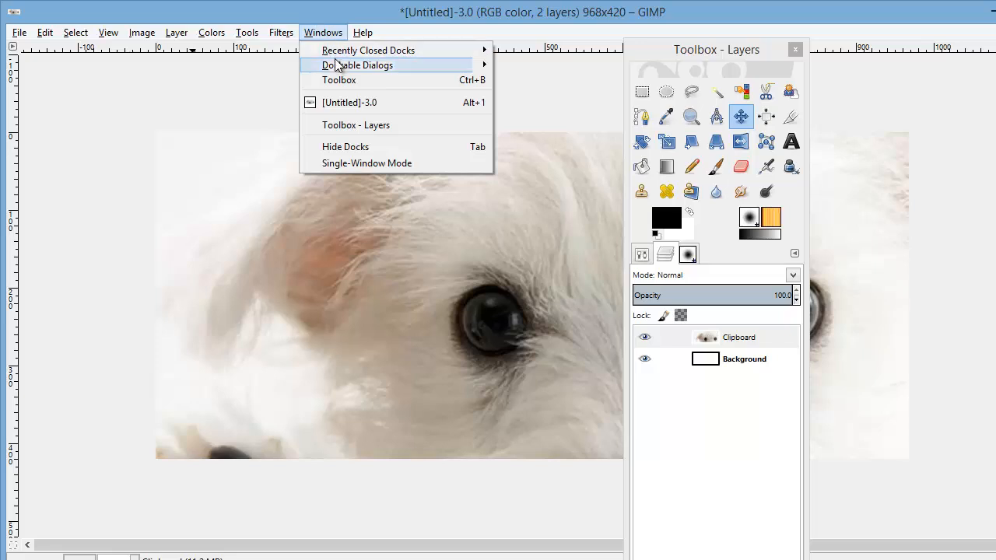
{"action": "mouse_move", "coordinate": [331, 65]}
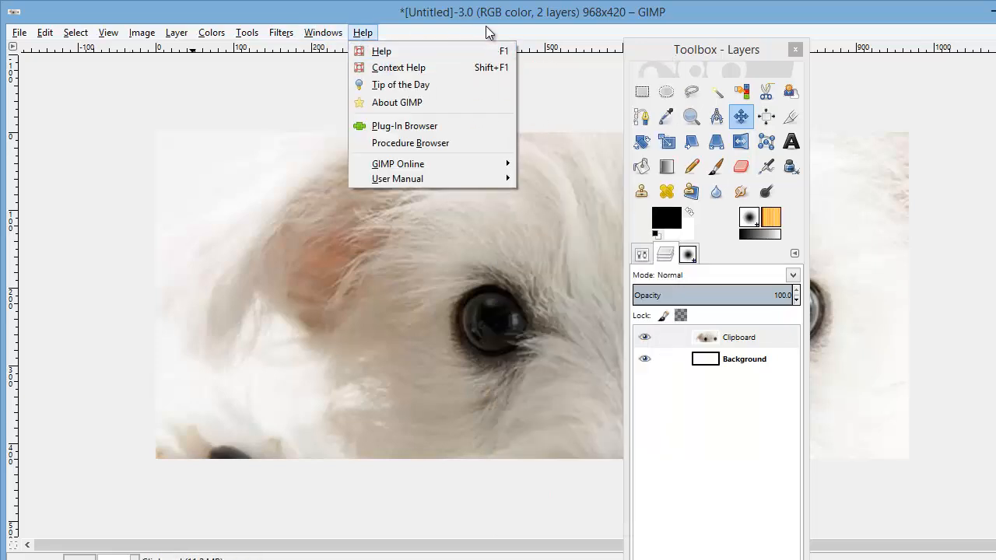
{"action": "left_click", "coordinate": [644, 45]}
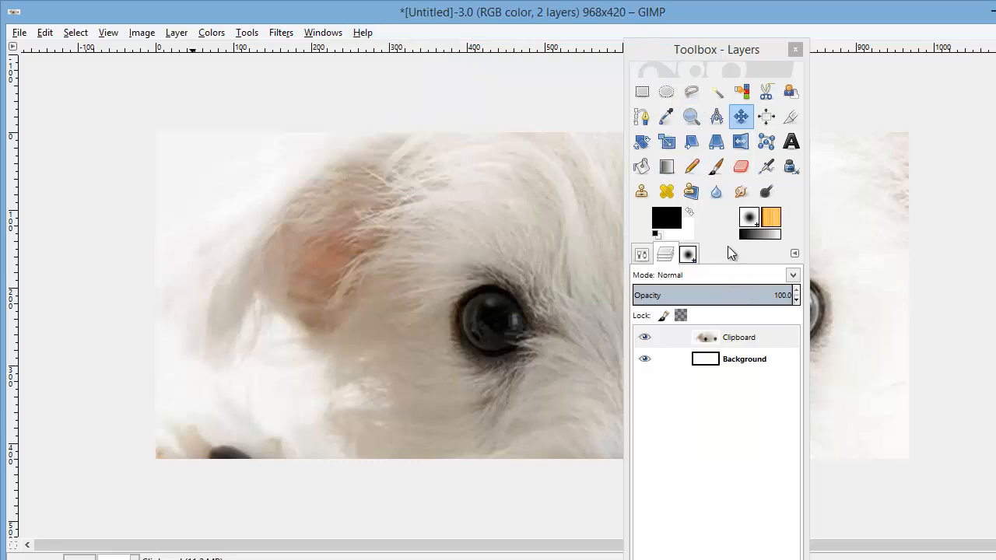
Try scaling the pasted puppy layer to a width of 968 px, and undo the scaling
{"action": "right_click", "coordinate": [757, 338]}
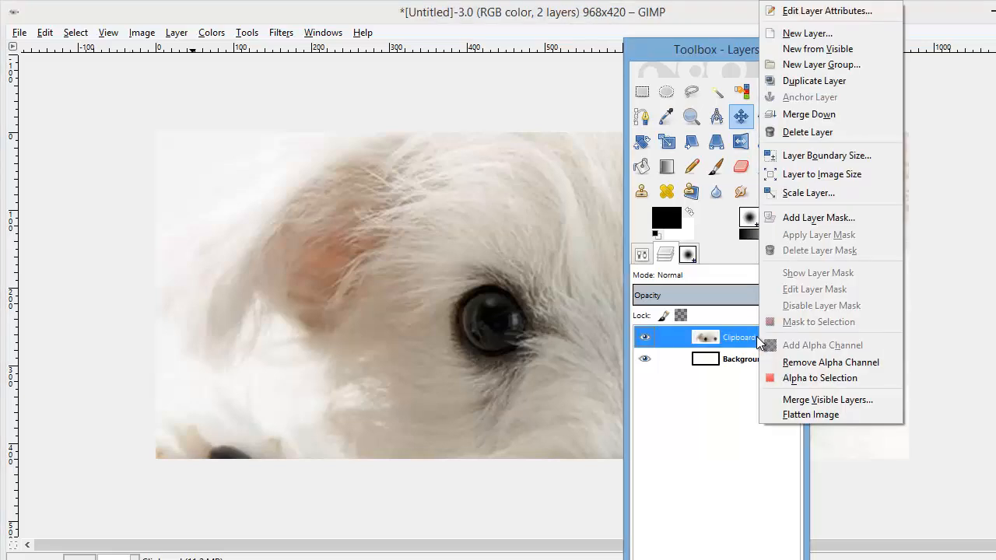
{"action": "left_click", "coordinate": [794, 193]}
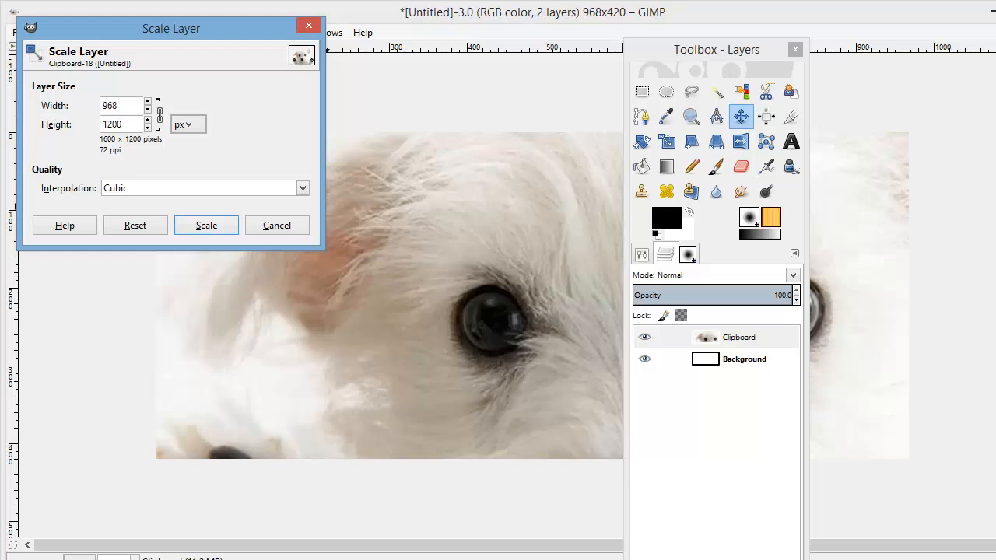
{"action": "key", "text": "Tab"}
{"action": "left_click", "coordinate": [204, 225]}
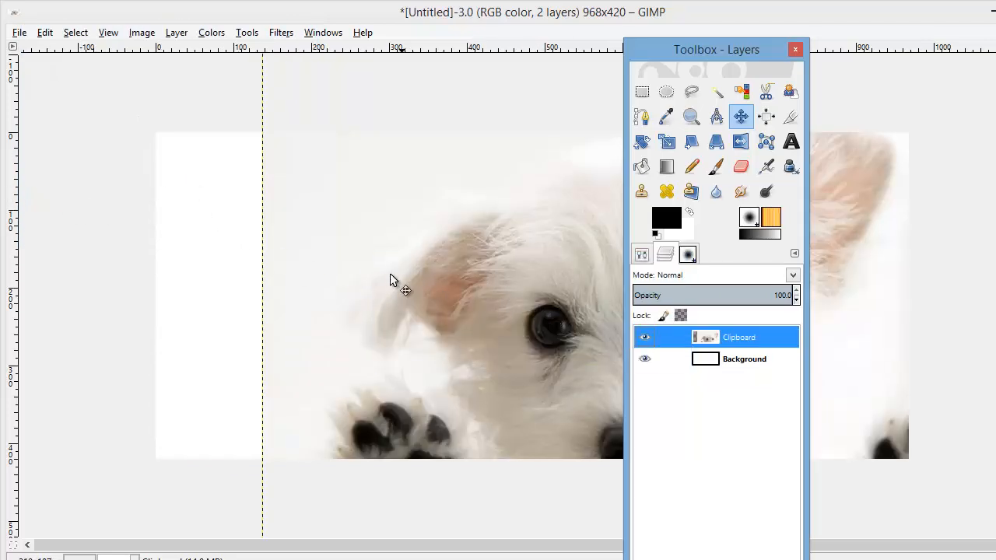
{"action": "left_click", "coordinate": [45, 33]}
{"action": "left_click", "coordinate": [61, 51]}
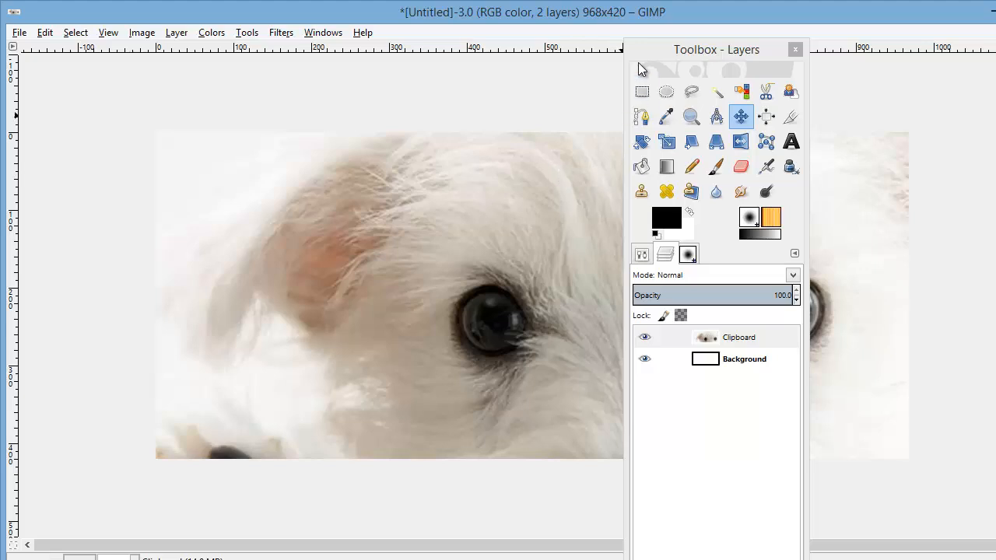
Add the text "This is a slider image" in a text box about 550 × 117 px across the upper part of the puppy picture
{"action": "left_click_drag", "start_coordinate": [646, 50], "coordinate": [729, 159]}
{"action": "left_click", "coordinate": [875, 253]}
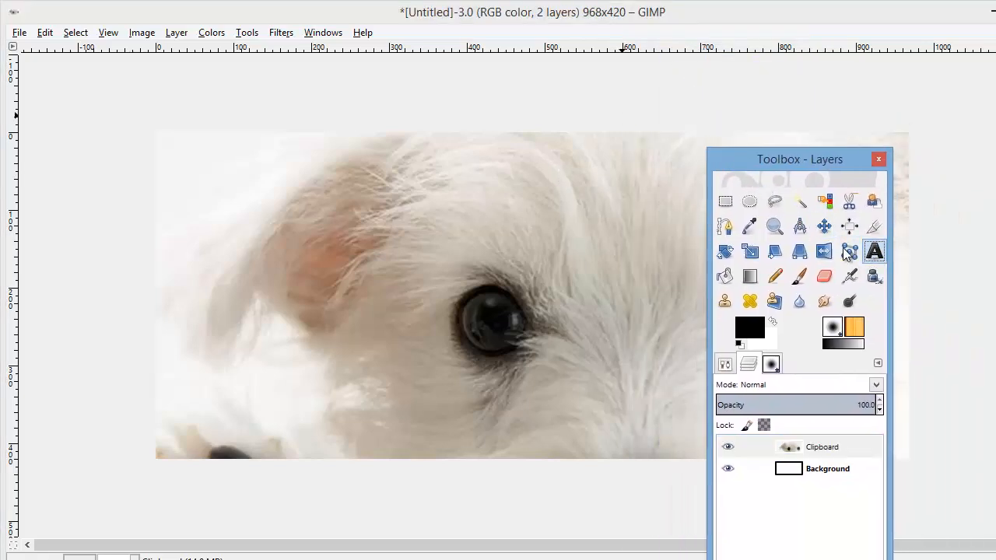
{"action": "left_click_drag", "start_coordinate": [205, 178], "coordinate": [633, 270]}
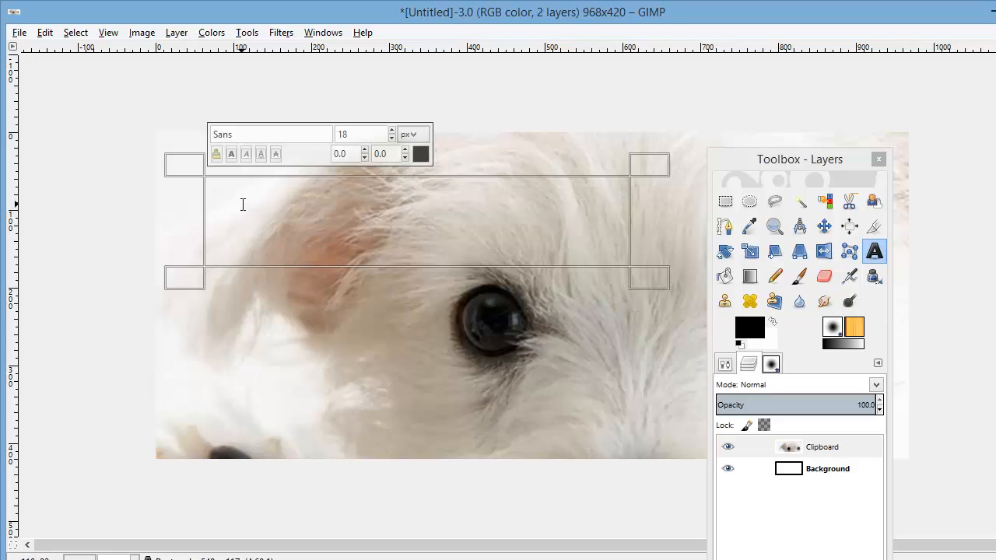
{"action": "type", "text": "This is a"}
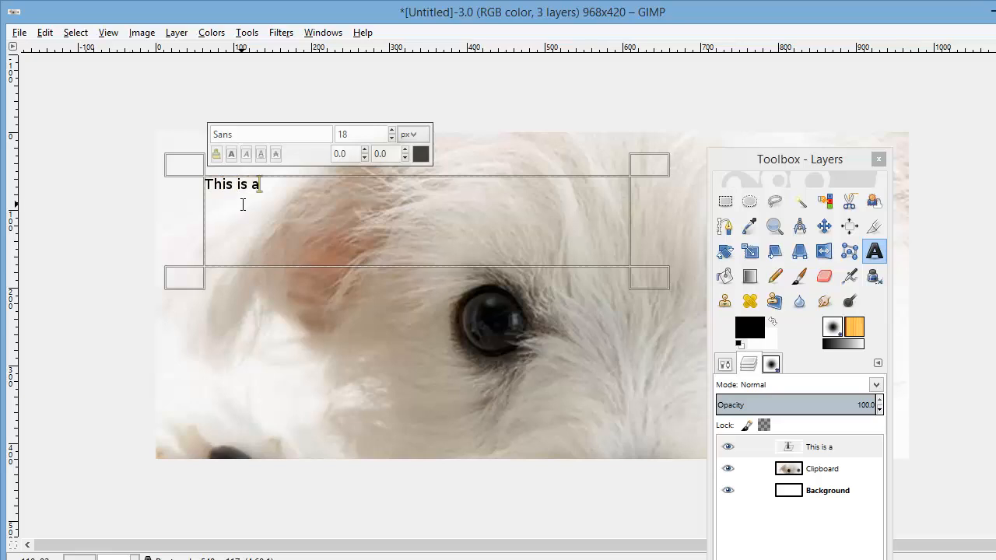
{"action": "type", "text": " slider image"}
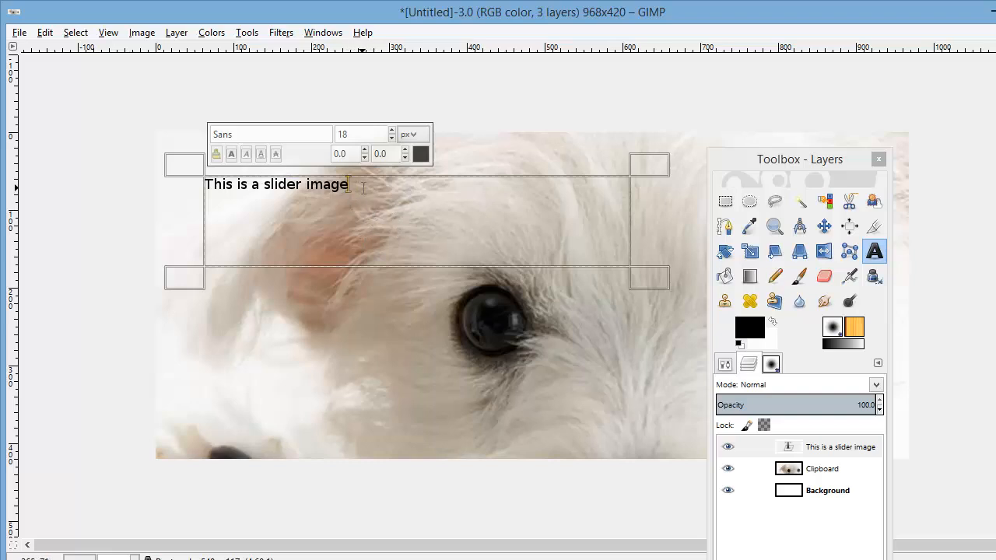
Set the font size of the whole "This is a slider image" text to 44 px
{"action": "left_click_drag", "start_coordinate": [348, 184], "coordinate": [204, 185]}
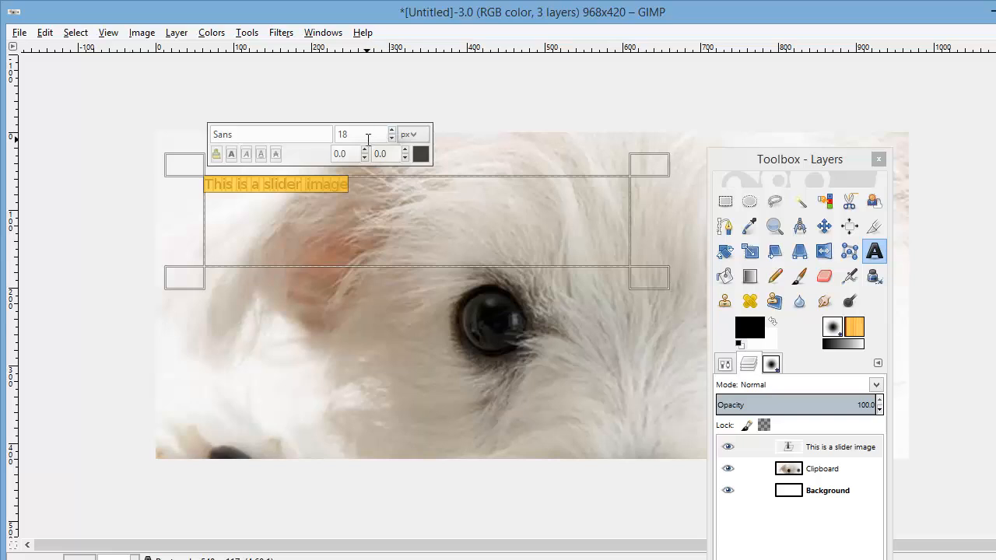
{"action": "scroll", "coordinate": [393, 133], "scroll_direction": "up", "scroll_amount": 14}
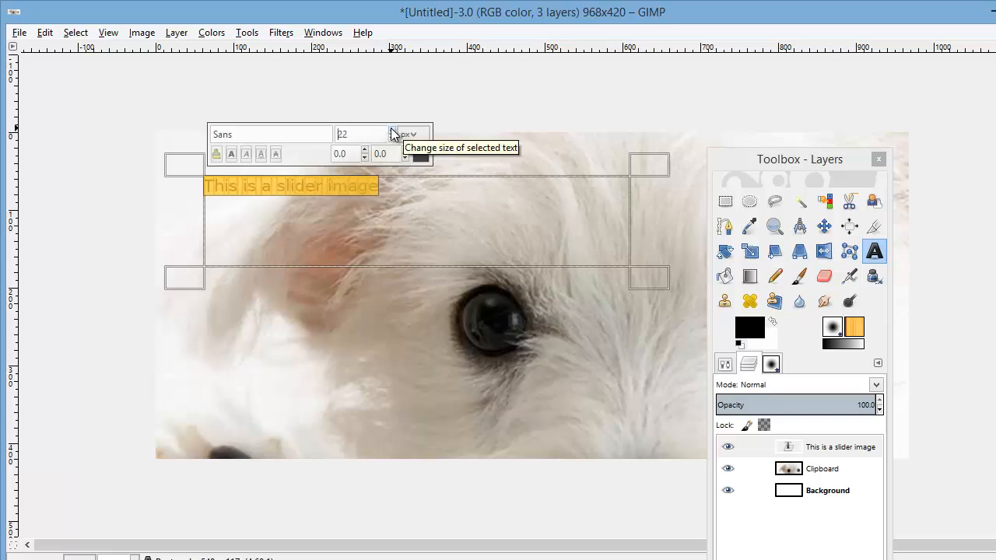
{"action": "scroll", "coordinate": [394, 134], "scroll_direction": "up", "scroll_amount": 2}
{"action": "scroll", "coordinate": [393, 133], "scroll_direction": "up", "scroll_amount": 8}
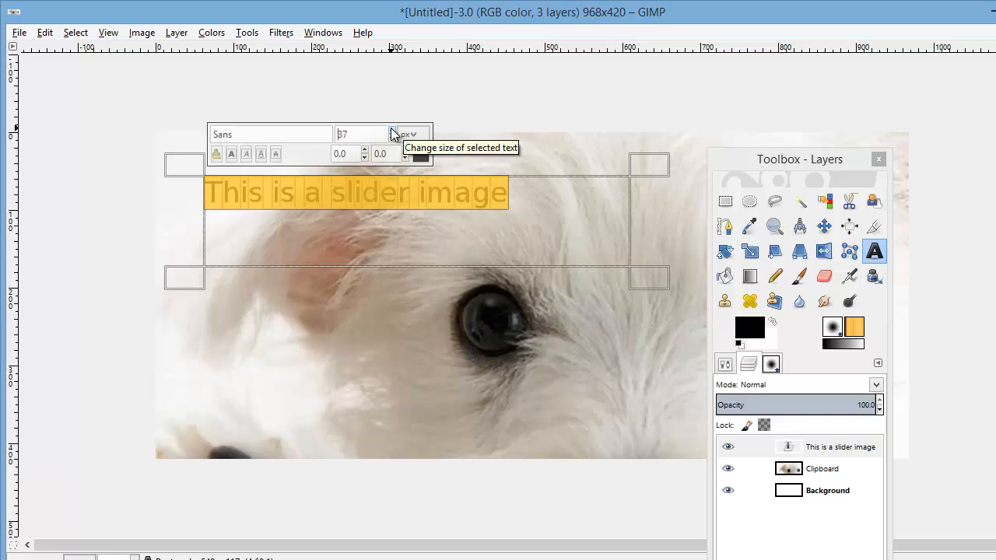
{"action": "scroll", "coordinate": [393, 134], "scroll_direction": "up", "scroll_amount": 1}
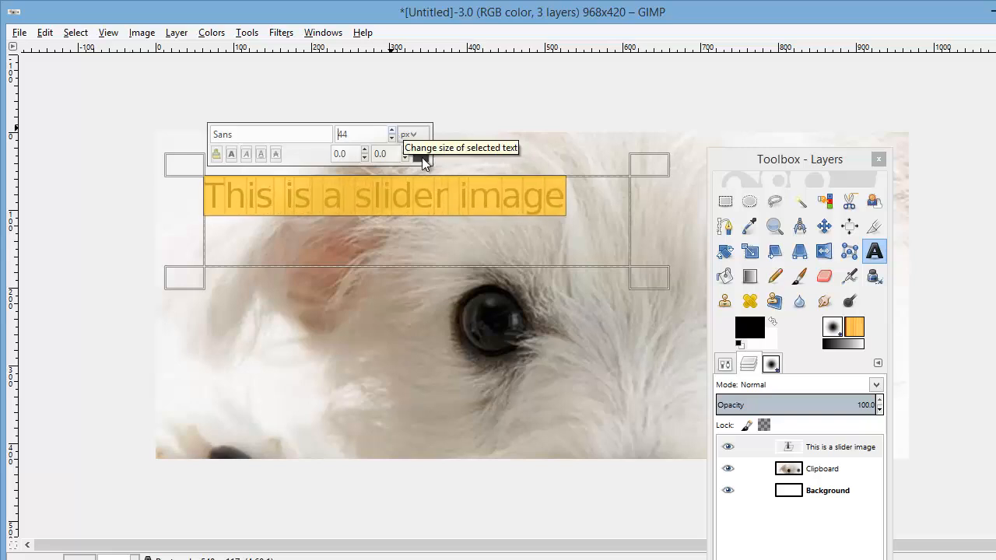
{"action": "left_click", "coordinate": [575, 222]}
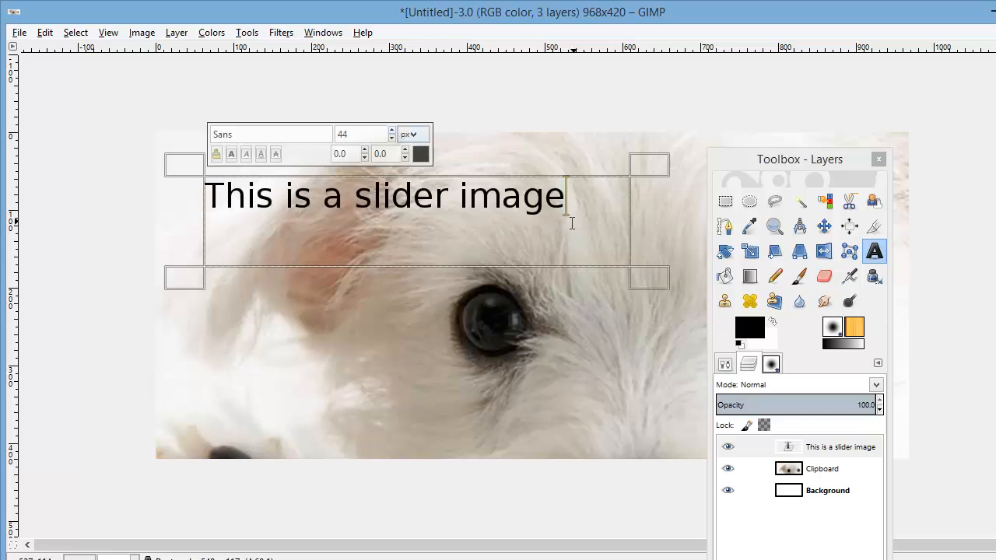
Change the colour of the whole "This is a slider image" text to pink da1a89
{"action": "left_click_drag", "start_coordinate": [586, 201], "coordinate": [210, 205]}
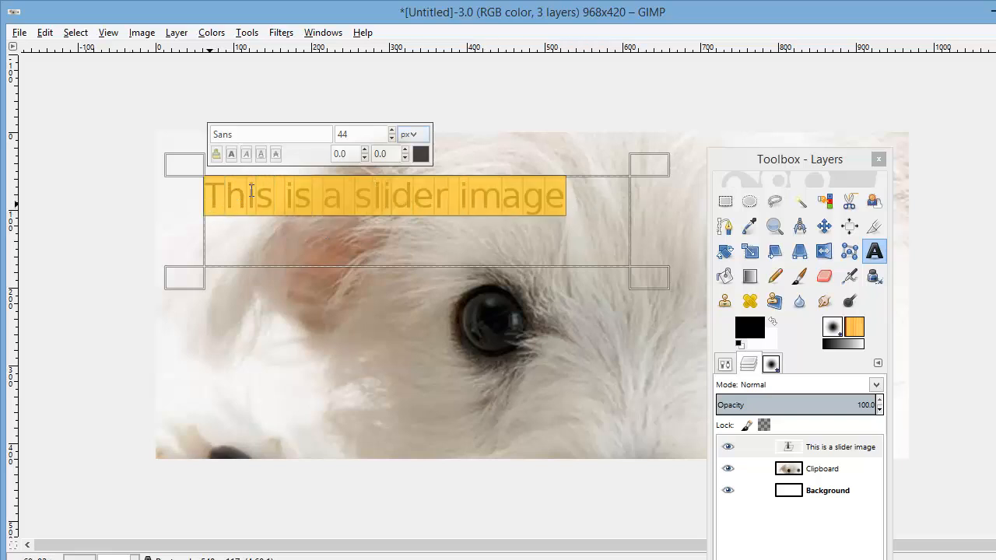
{"action": "left_click", "coordinate": [418, 157]}
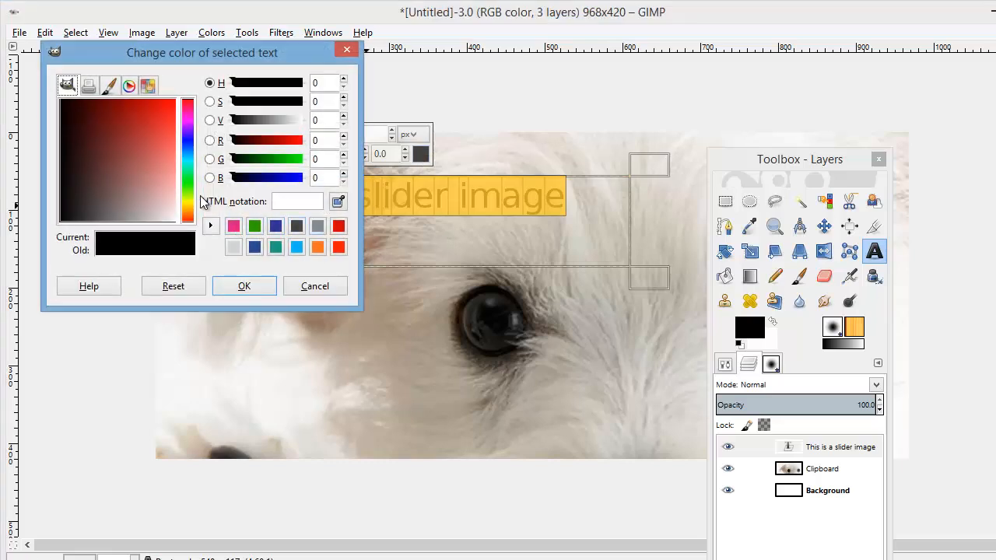
{"action": "left_click", "coordinate": [234, 227]}
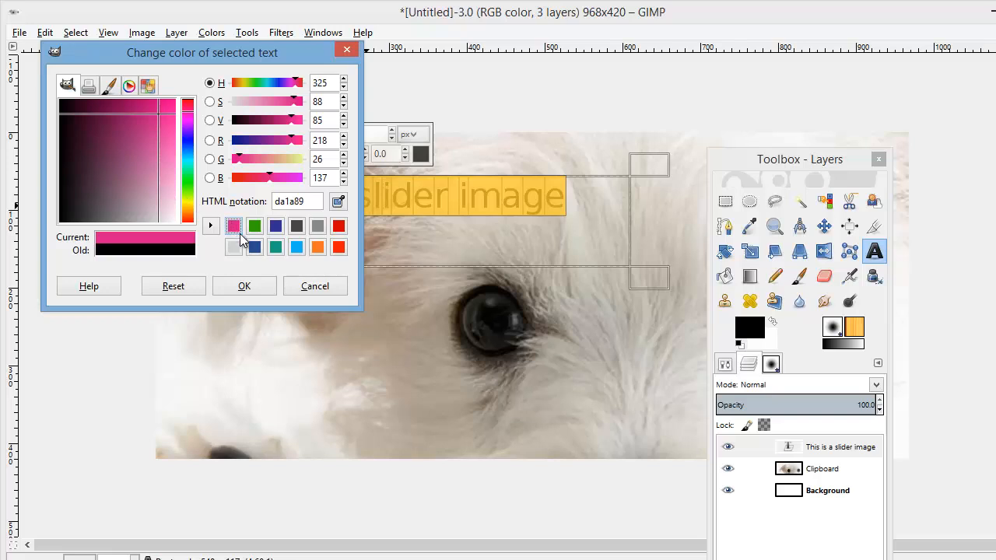
{"action": "left_click", "coordinate": [245, 285]}
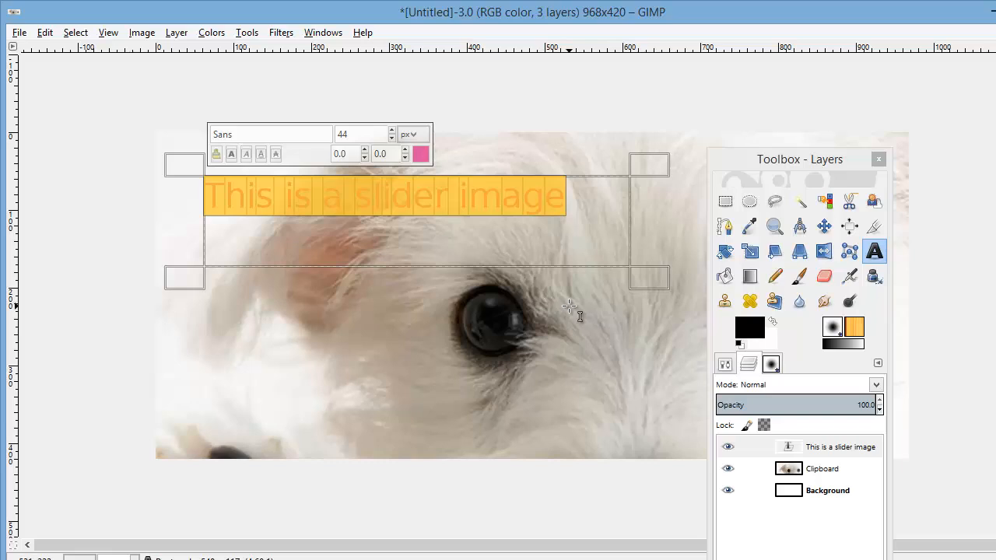
{"action": "left_click", "coordinate": [569, 306]}
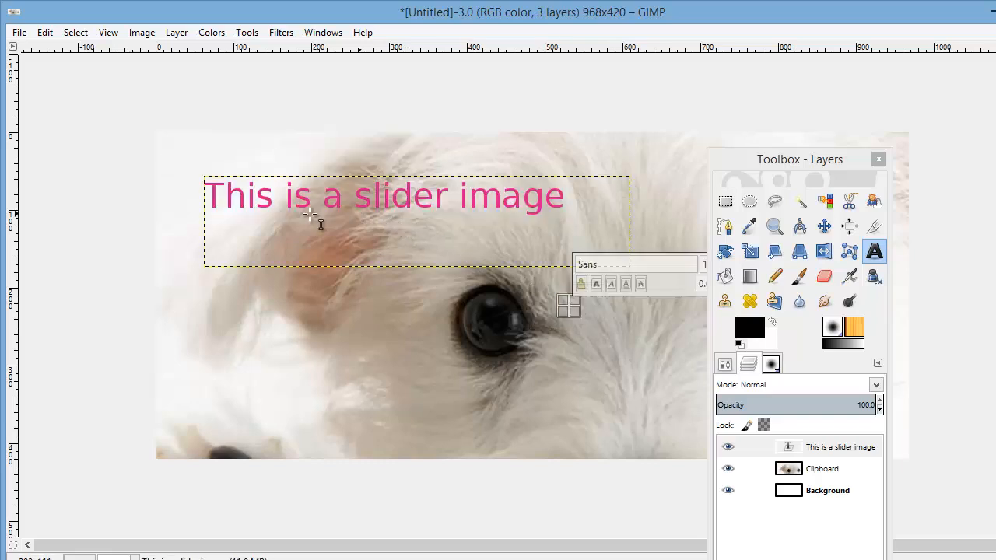
Add a drop shadow to the "This is a slider image" text layer with the filter's current settings
{"action": "left_click", "coordinate": [576, 199]}
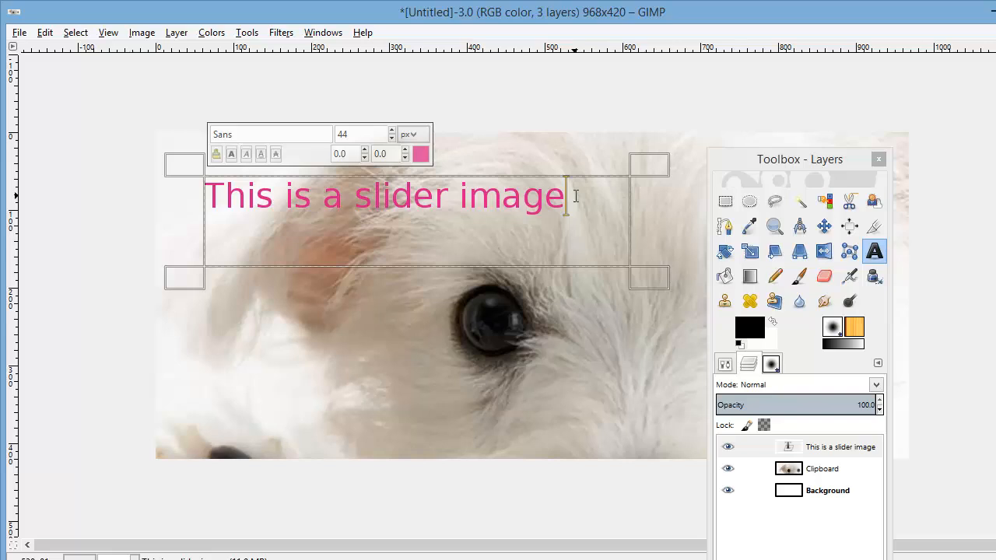
{"action": "left_click_drag", "start_coordinate": [577, 198], "coordinate": [214, 207]}
{"action": "left_click", "coordinate": [278, 35]}
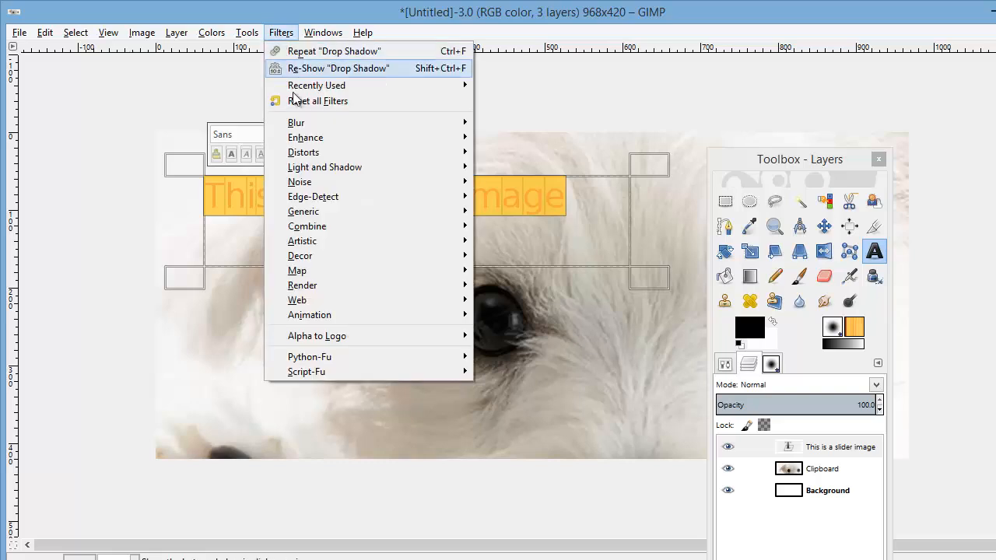
{"action": "mouse_move", "coordinate": [342, 179]}
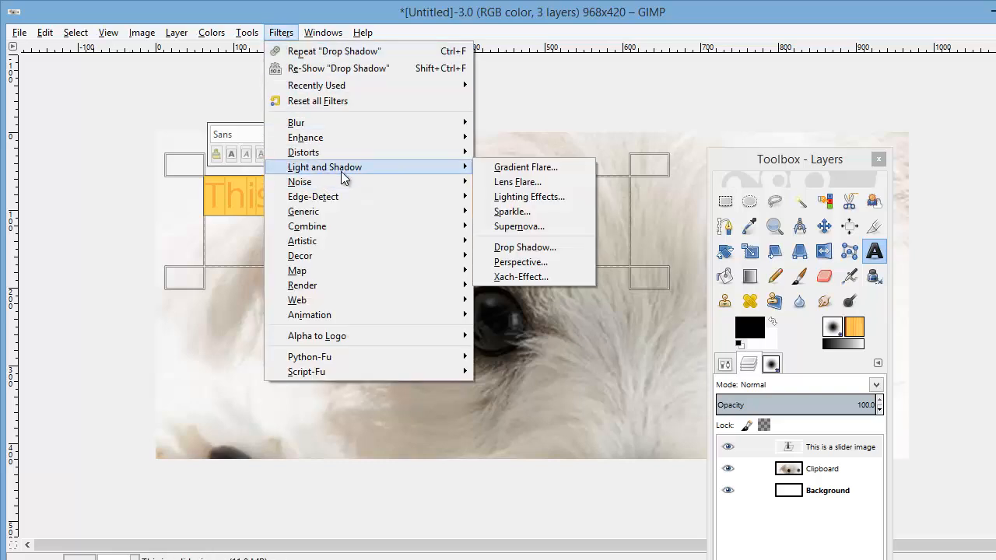
{"action": "left_click", "coordinate": [541, 246]}
{"action": "left_click", "coordinate": [574, 420]}
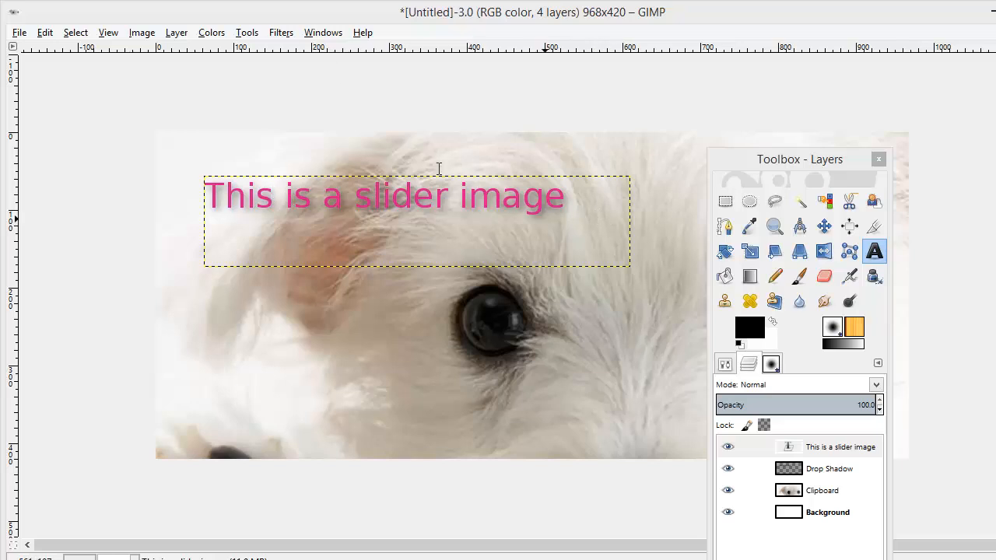
Apply a second drop shadow to the caption text layer to strengthen its shadow
{"action": "left_click", "coordinate": [281, 34]}
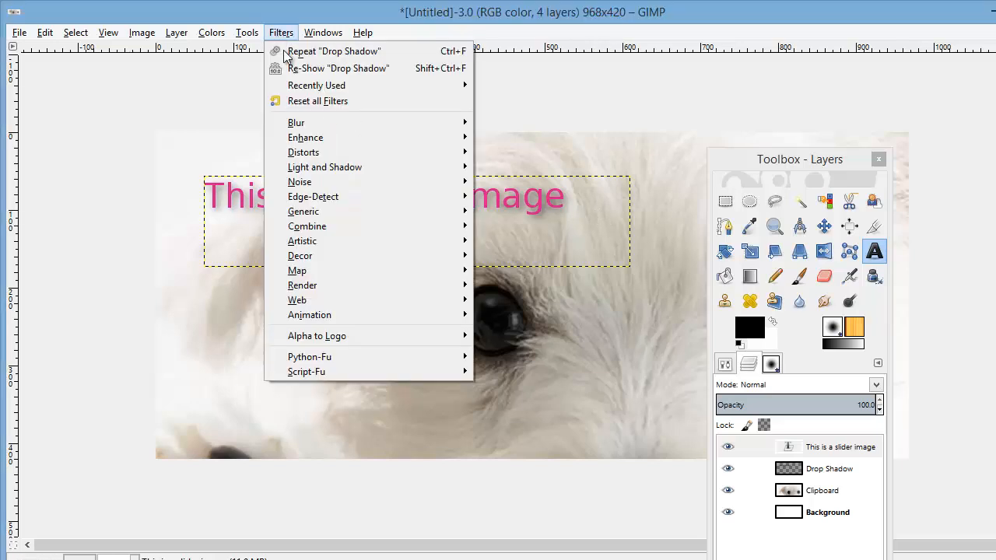
{"action": "mouse_move", "coordinate": [326, 170]}
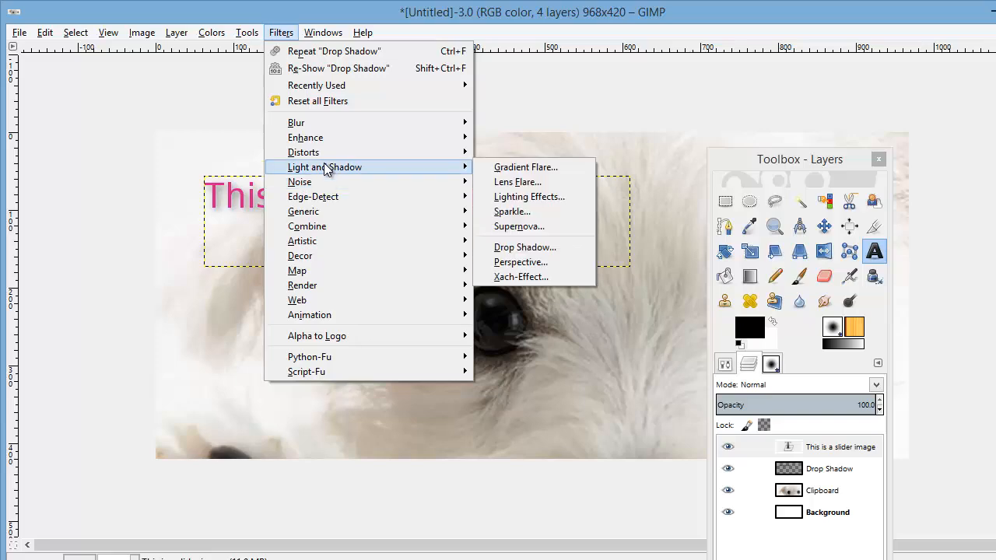
{"action": "left_click", "coordinate": [542, 247]}
{"action": "left_click", "coordinate": [588, 419]}
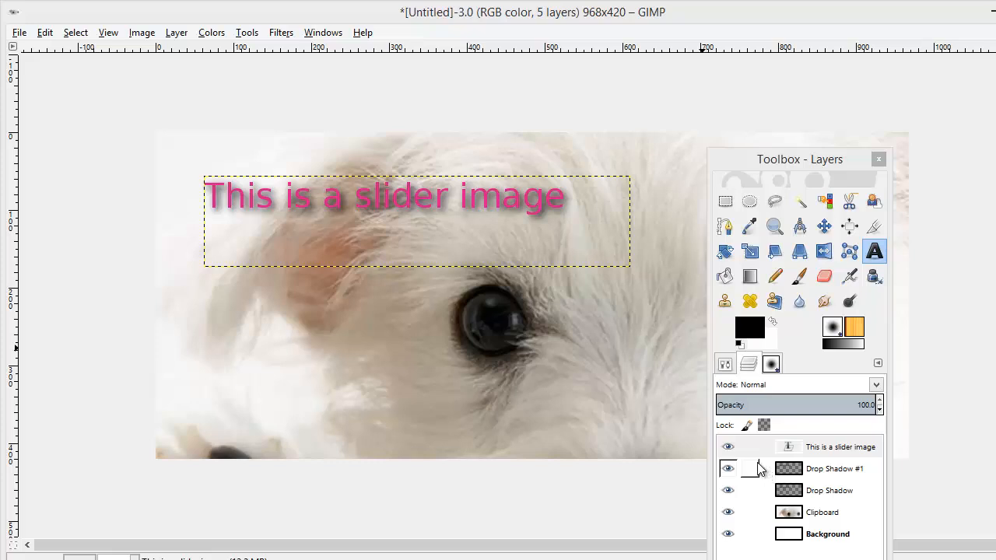
Try moving the caption text layer on its own with the Move tool, and undo the move
{"action": "left_click", "coordinate": [825, 226]}
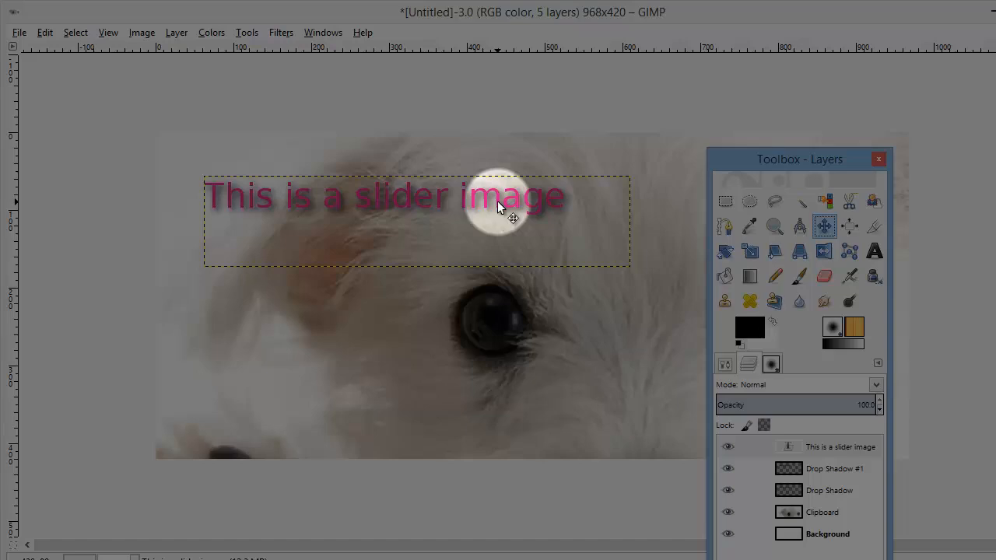
{"action": "left_click_drag", "start_coordinate": [498, 200], "coordinate": [534, 241]}
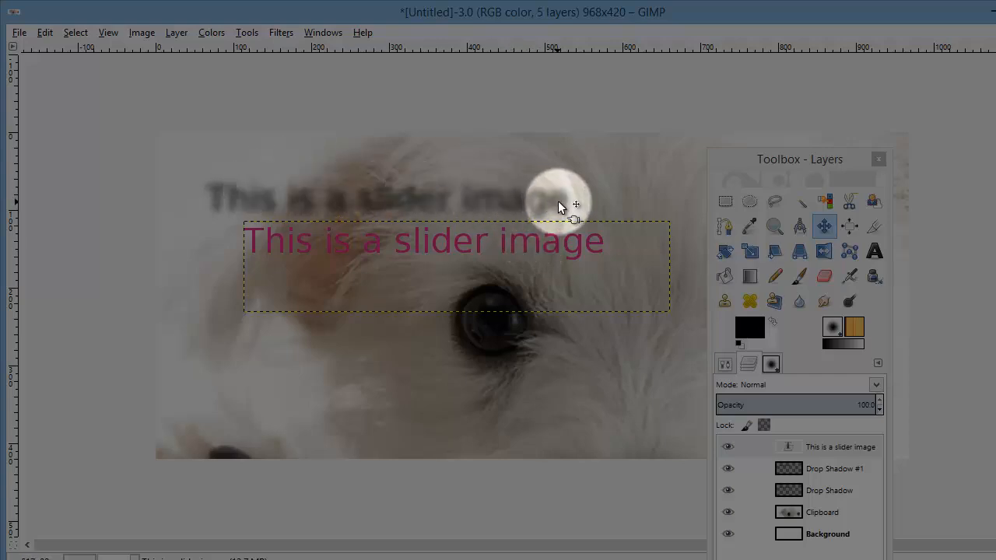
{"action": "left_click", "coordinate": [45, 33]}
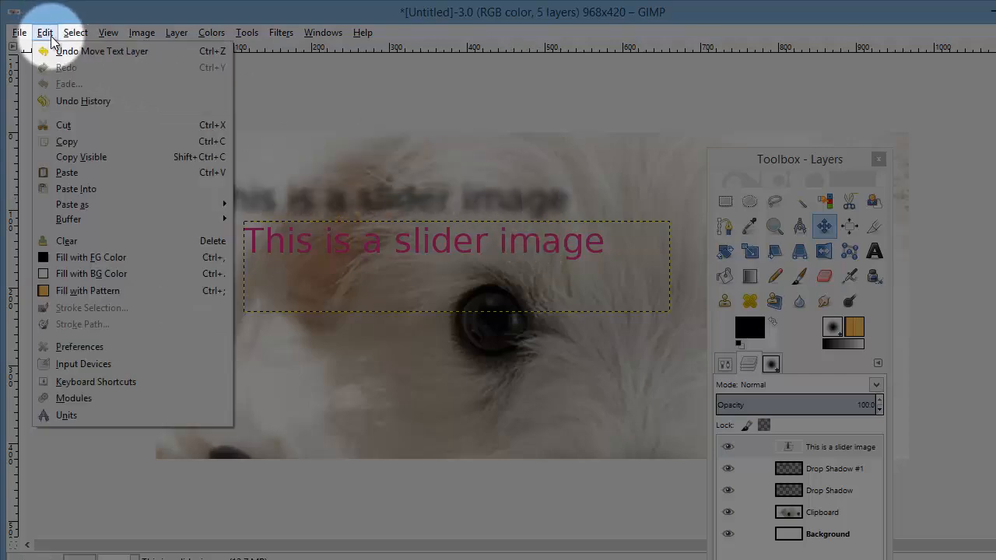
{"action": "left_click", "coordinate": [50, 51]}
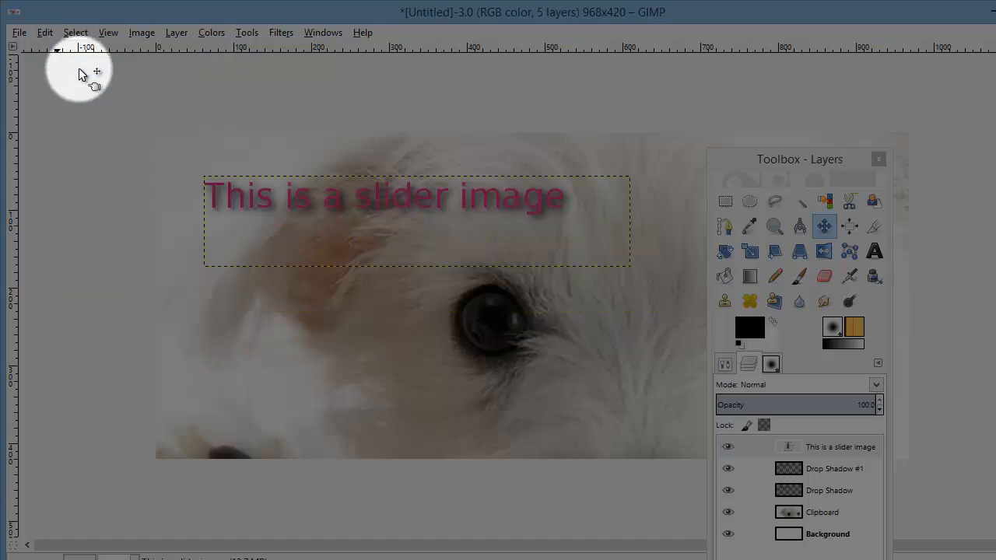
Link the "This is a slider image" text layer with the "Drop Shadow #1" and "Drop Shadow" layers
{"action": "left_click", "coordinate": [753, 448]}
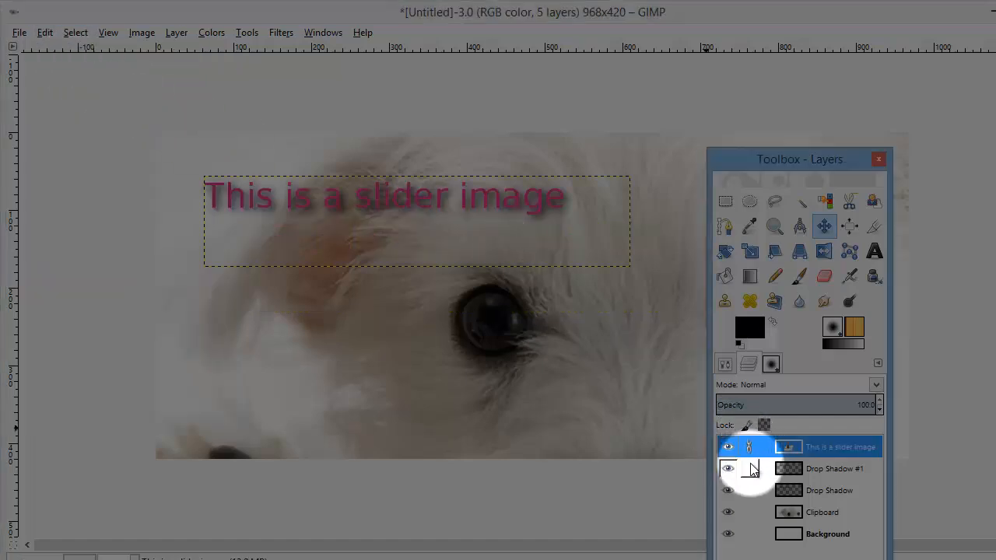
{"action": "left_click", "coordinate": [750, 470]}
{"action": "left_click", "coordinate": [752, 490]}
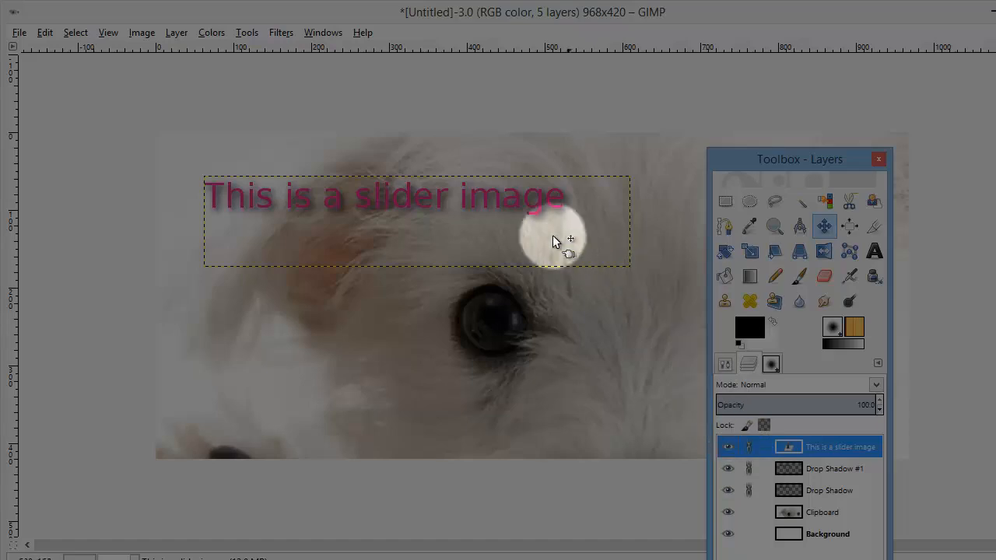
Move the linked caption and shadows to just above the puppy's two eyes, shifting the toolbox out of the way
{"action": "left_click_drag", "start_coordinate": [538, 201], "coordinate": [560, 243]}
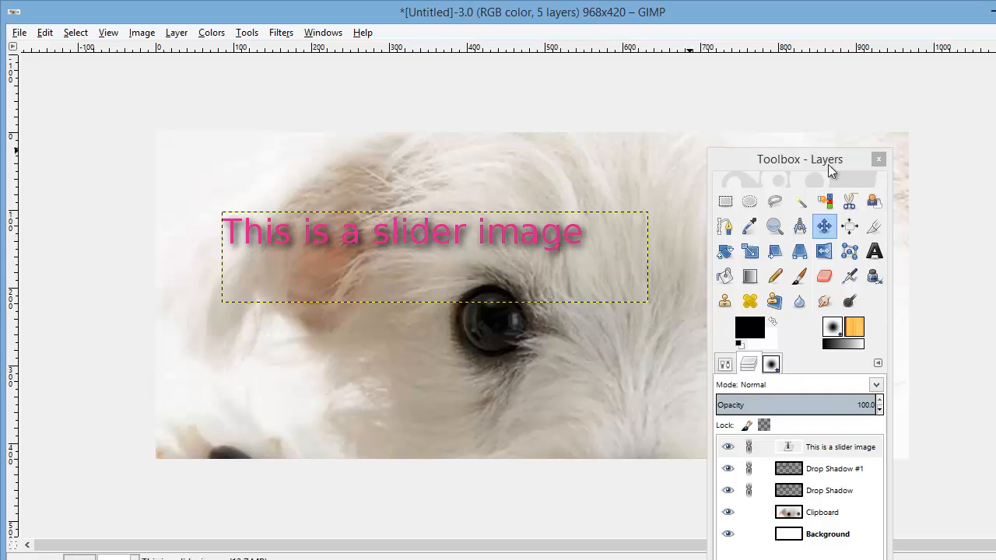
{"action": "left_click_drag", "start_coordinate": [810, 155], "coordinate": [995, 103]}
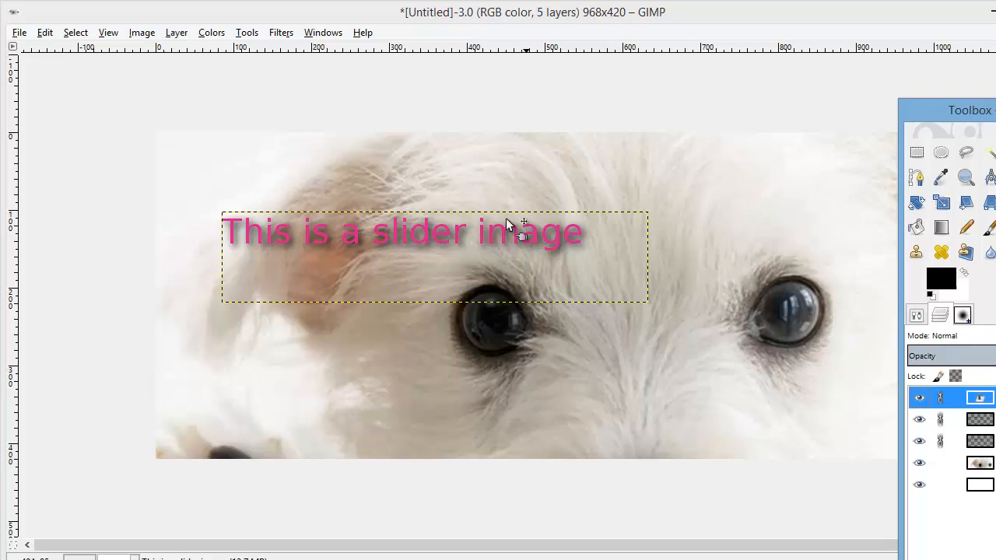
{"action": "left_click_drag", "start_coordinate": [518, 235], "coordinate": [722, 220]}
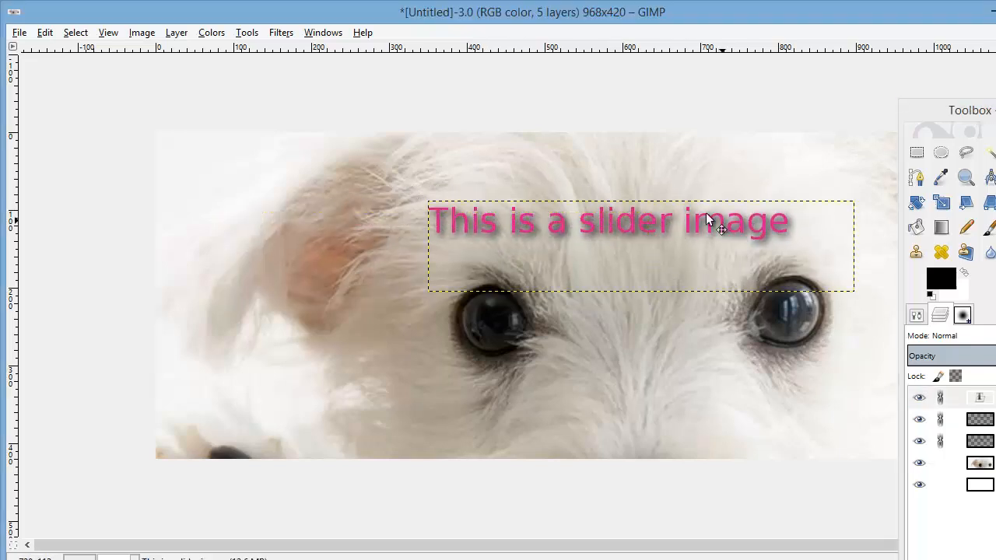
Export the image as slider.png to the Documents folder, replacing the existing file and keeping the offered PNG options
{"action": "left_click", "coordinate": [19, 33]}
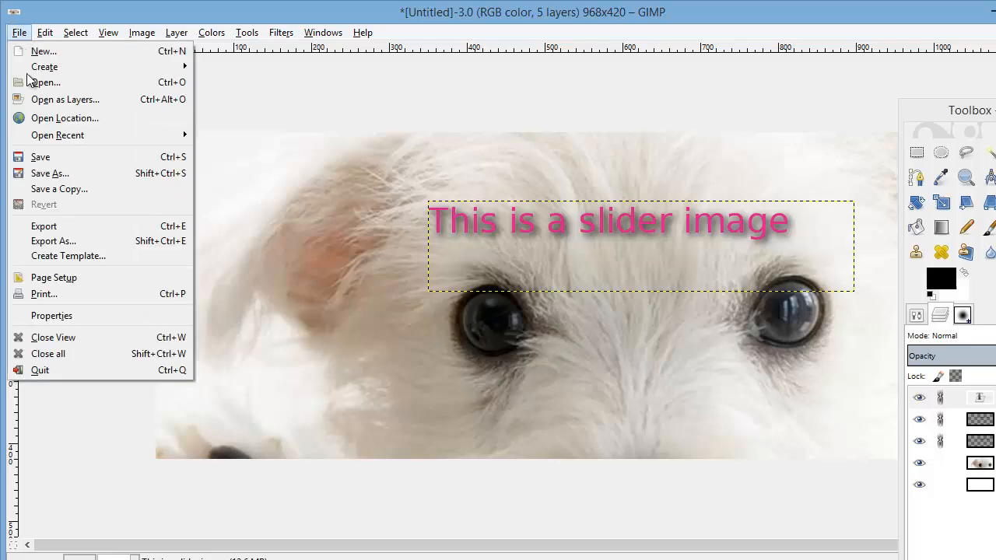
{"action": "left_click", "coordinate": [52, 247]}
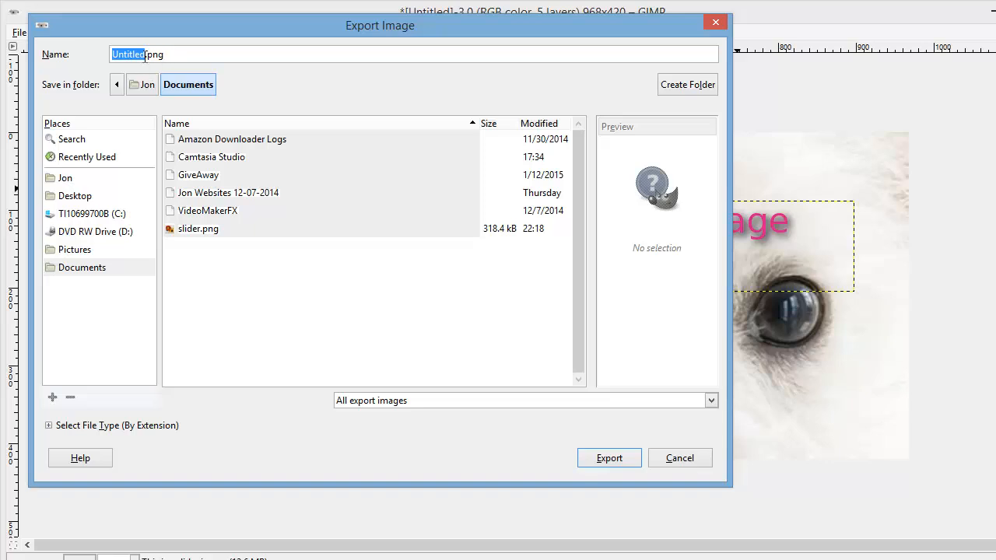
{"action": "key", "text": "BackSpace"}
{"action": "type", "text": "slider"}
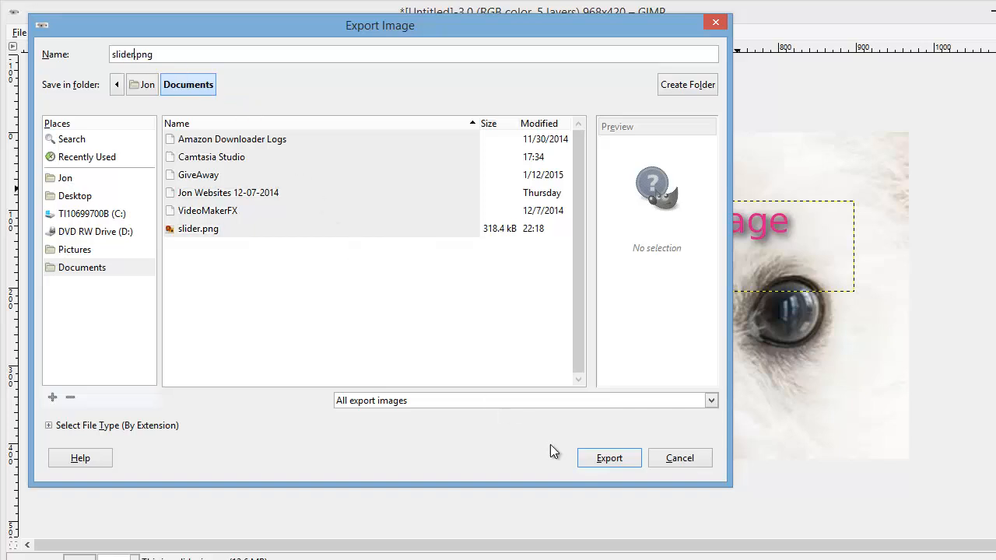
{"action": "left_click", "coordinate": [610, 459]}
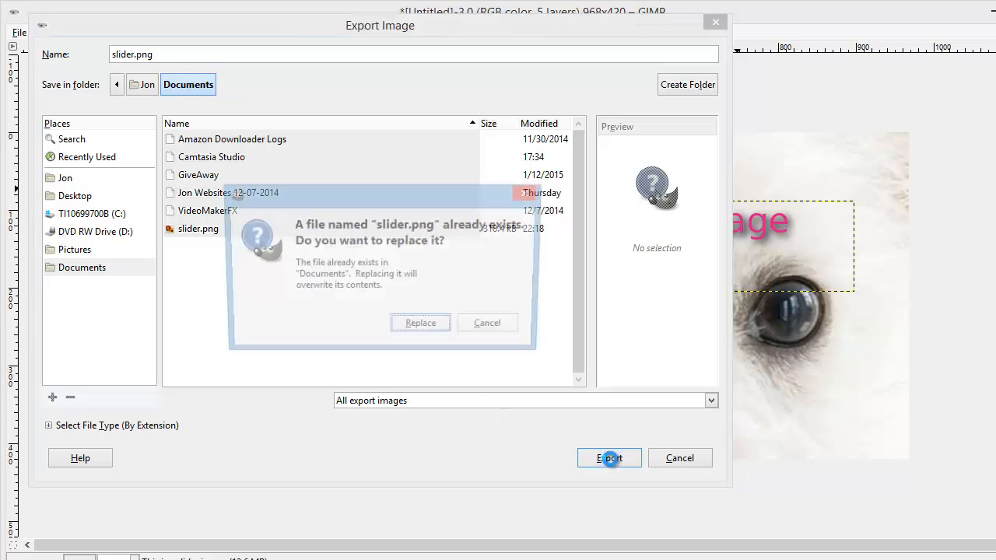
{"action": "left_click", "coordinate": [428, 328]}
{"action": "left_click", "coordinate": [537, 438]}
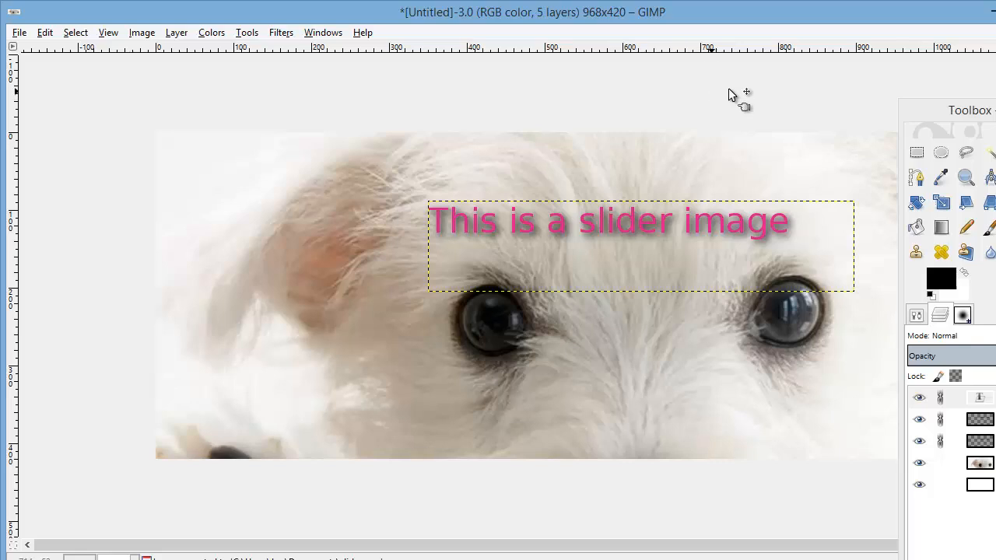
Bring the toolbox with its layer list back into view beside the caption
{"action": "left_click_drag", "start_coordinate": [908, 109], "coordinate": [810, 39]}
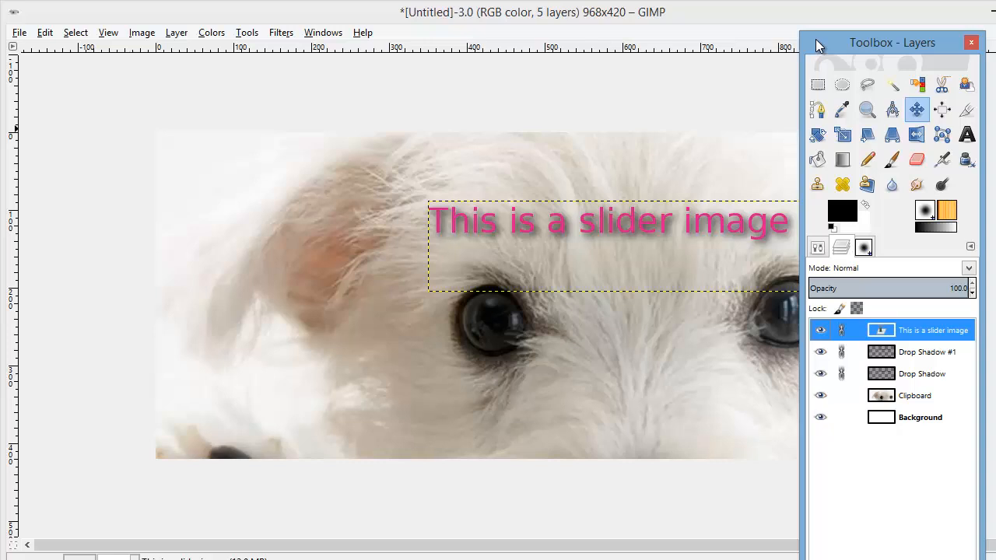
{"action": "left_click_drag", "start_coordinate": [810, 41], "coordinate": [830, 37]}
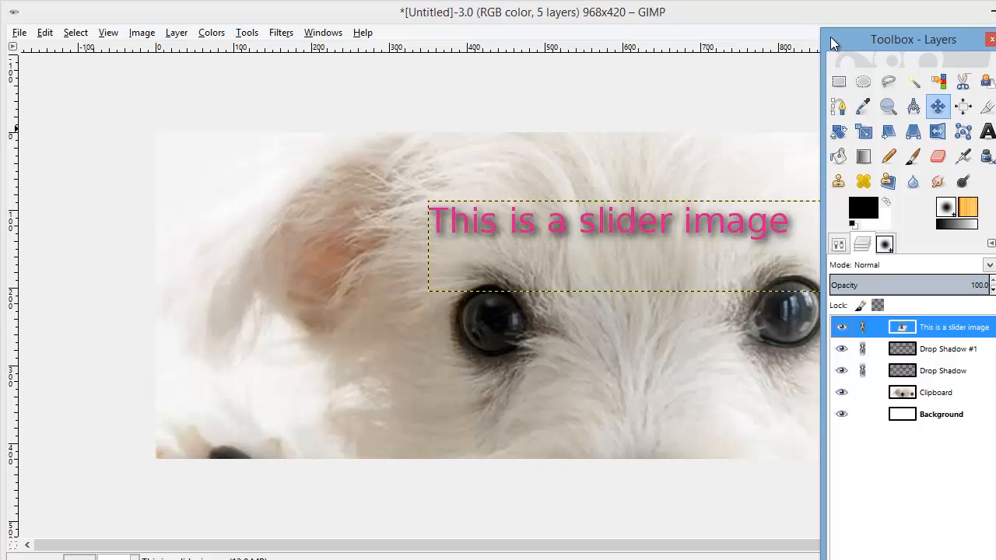